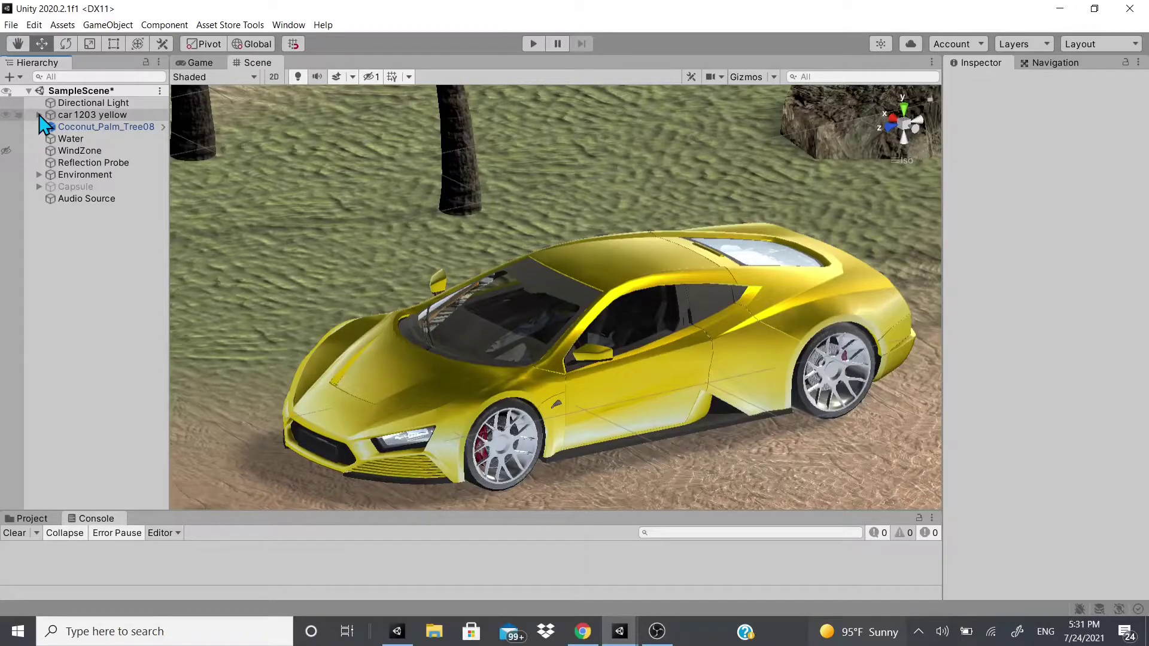
Step: Switch to Chrome and look through the HQ Racing Car Model No.1203 preview images on the Unity Asset Store
left_click(582, 633)
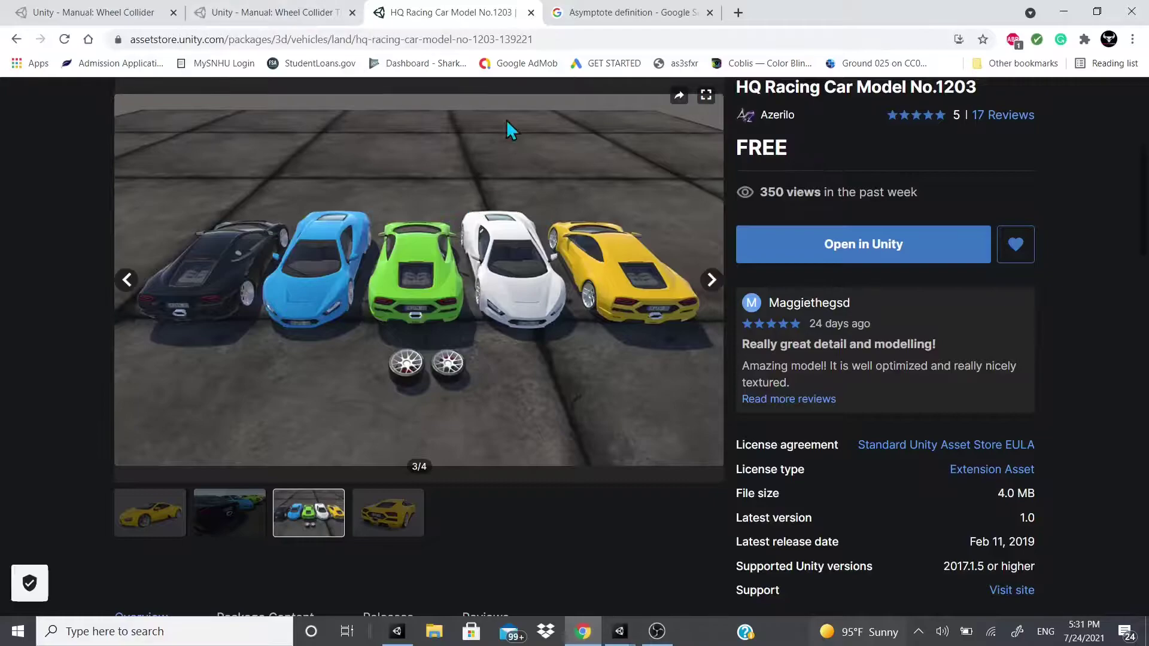
mouse_move(620, 631)
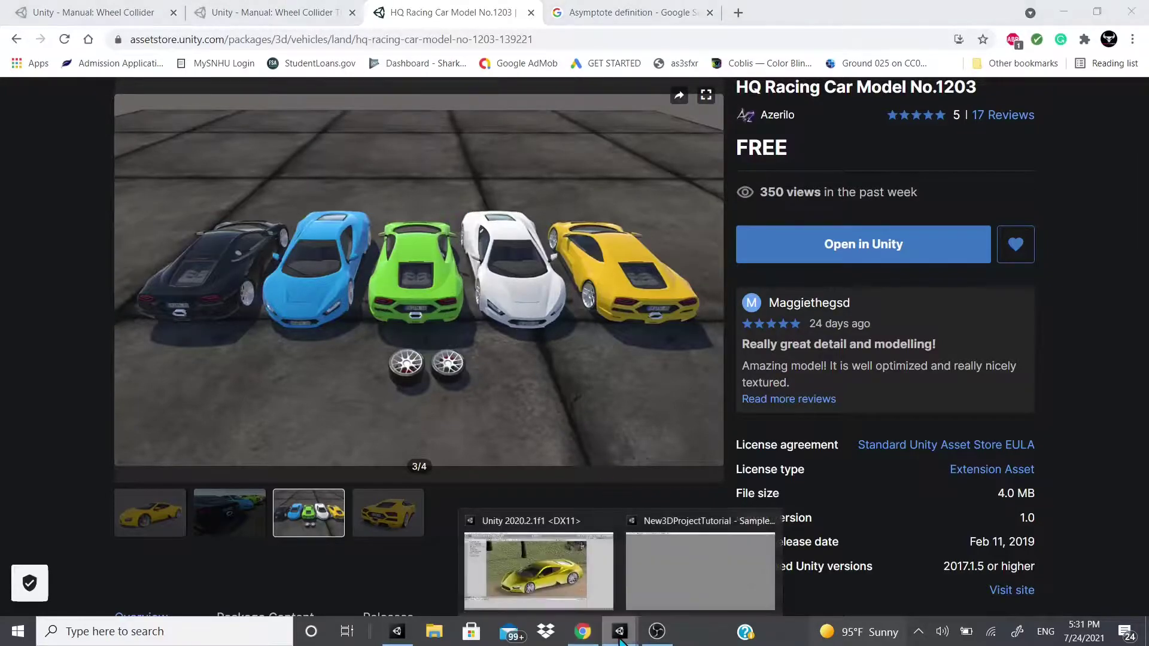
left_click(551, 567)
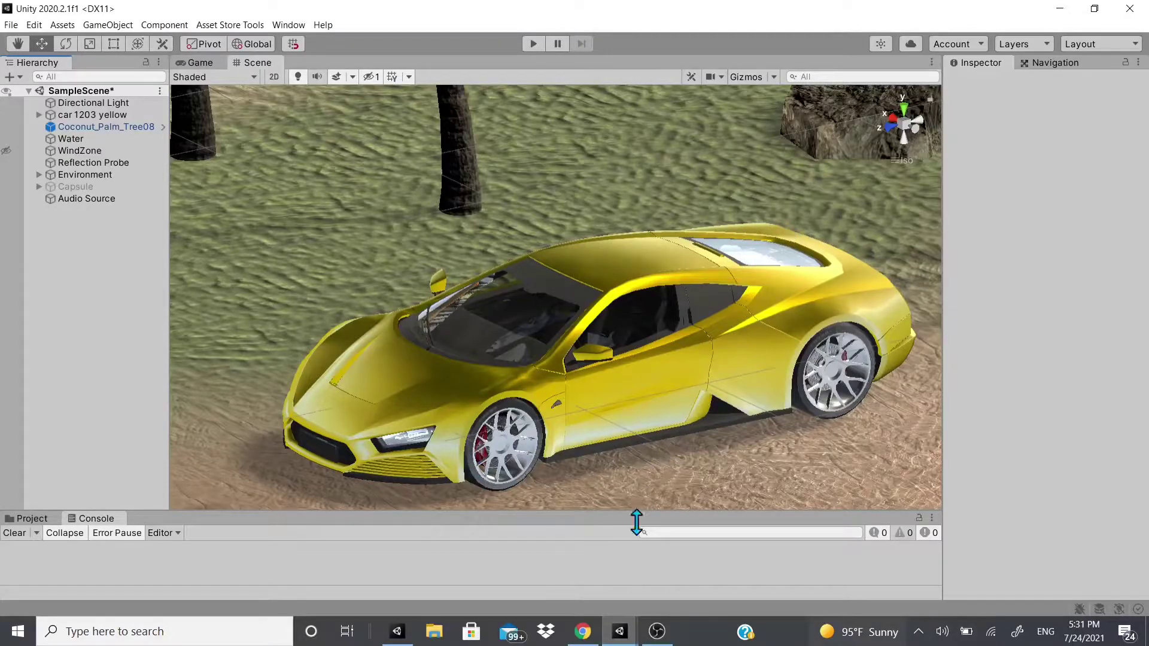
left_click(582, 631)
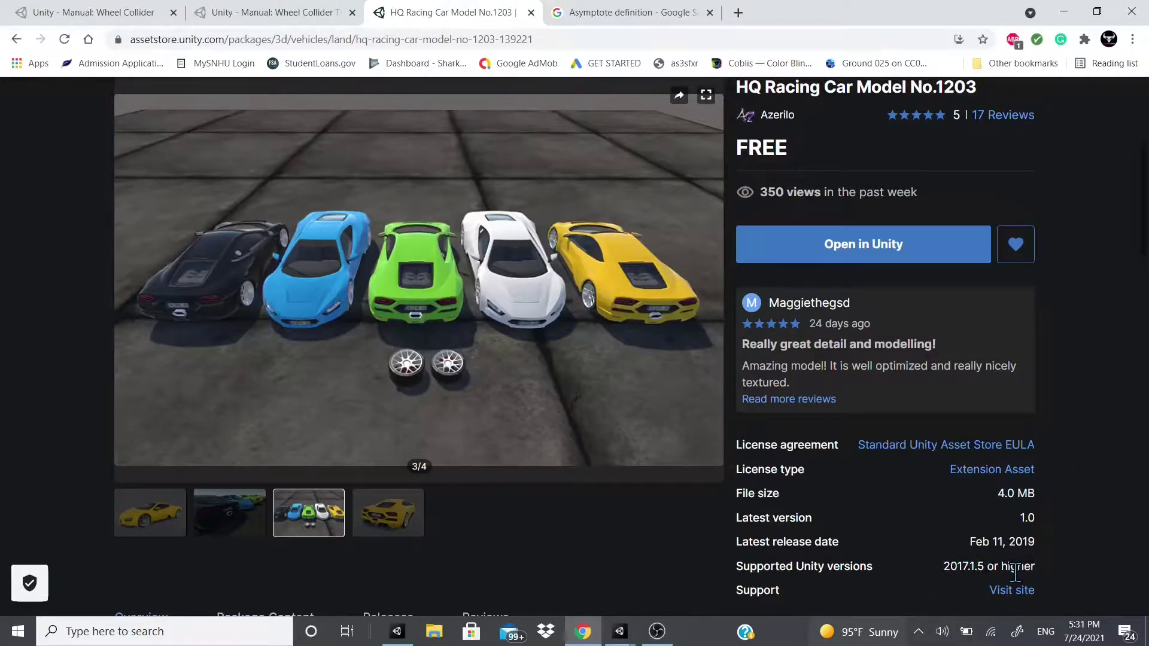
mouse_move(529, 397)
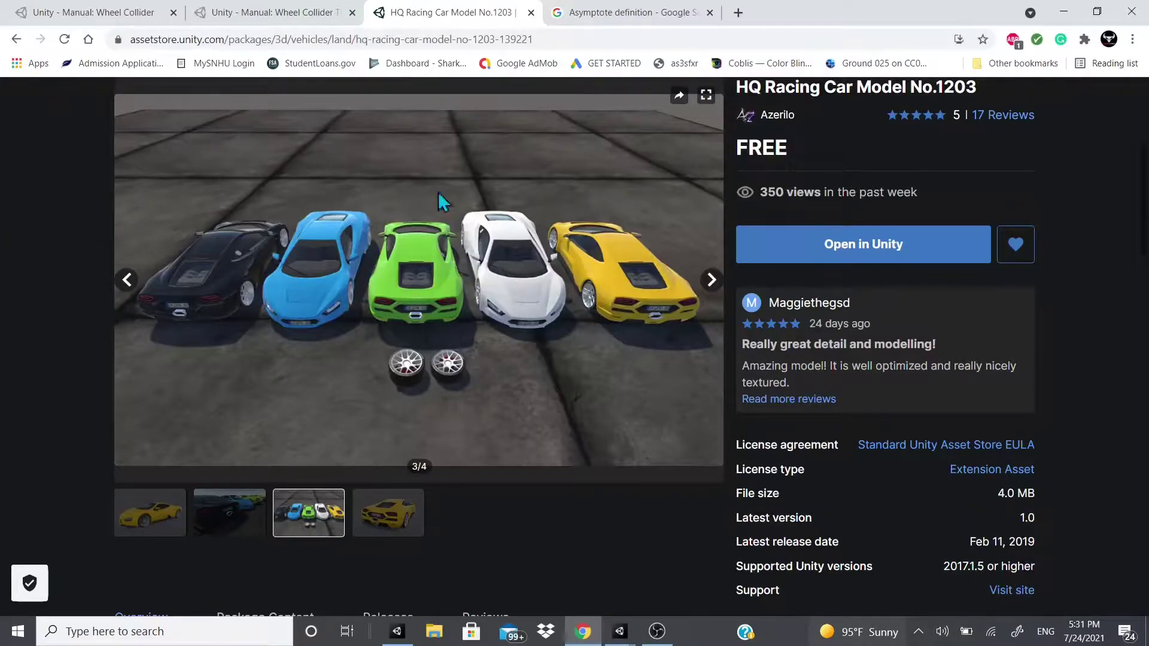
left_click(174, 533)
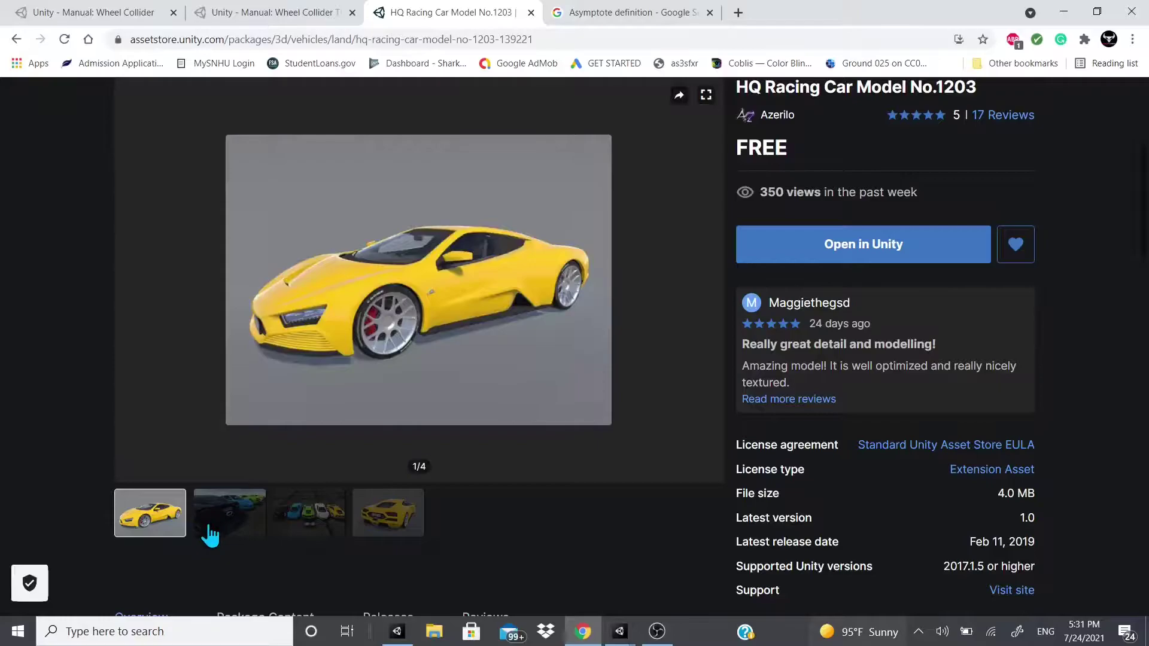
left_click(209, 536)
left_click(340, 516)
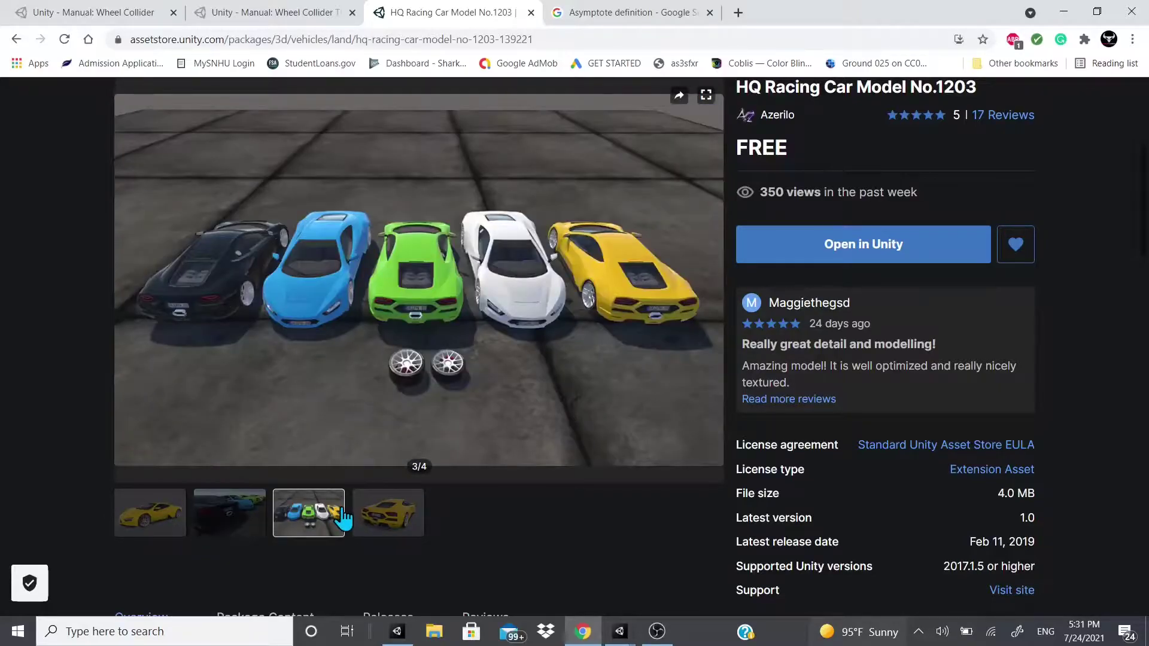
left_click(385, 520)
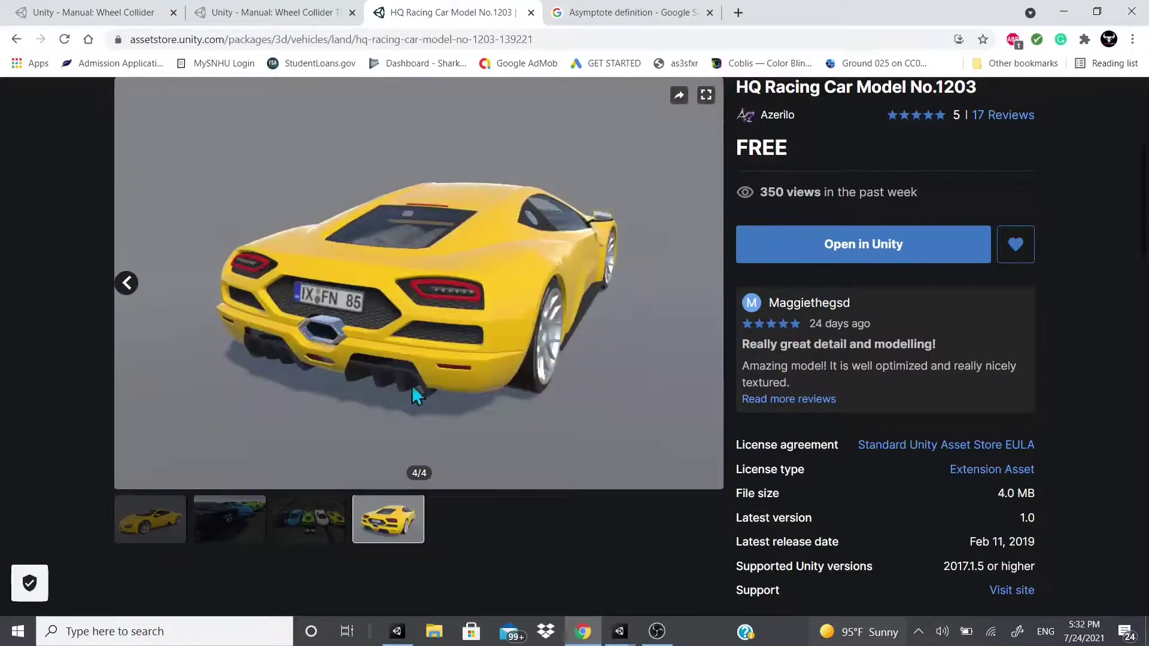
left_click(306, 535)
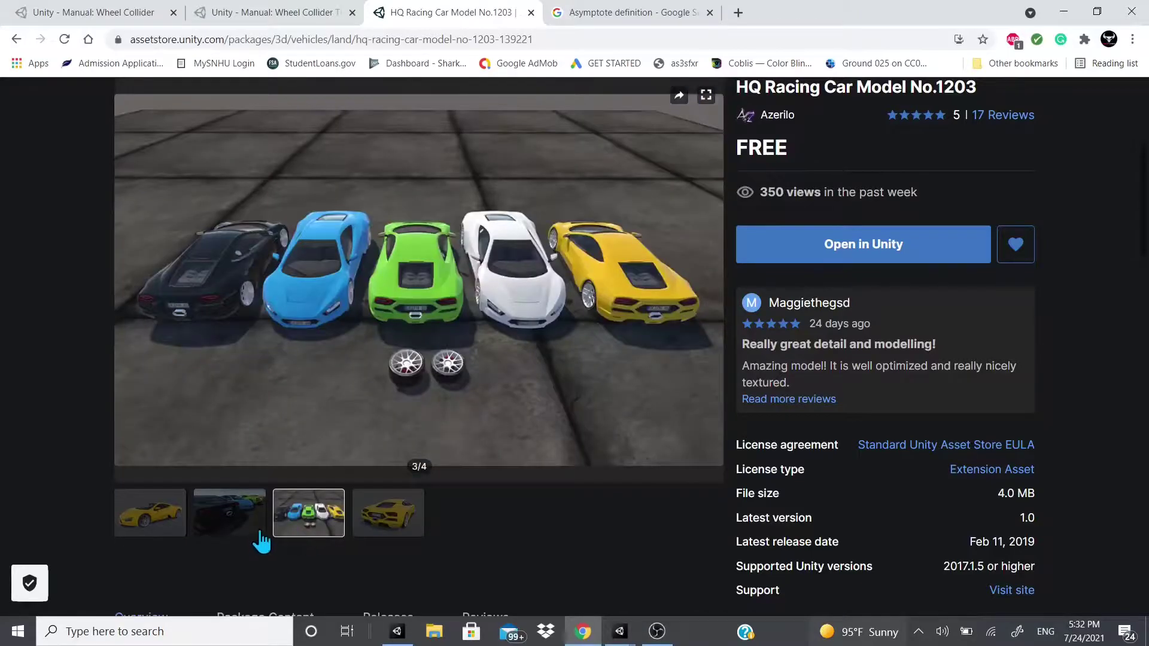
left_click(261, 532)
left_click(304, 516)
Step: Read the "Wheel collider setup" section of the Unity manual, including the example hierarchy
key("ctrl+1")
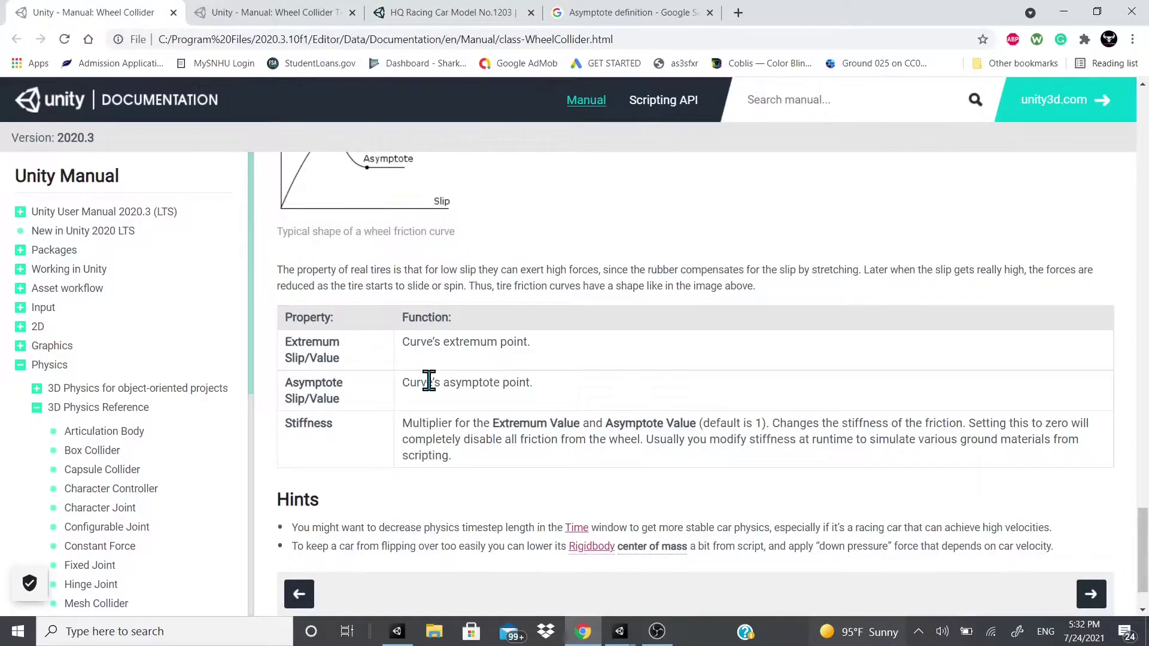
scroll(429, 381, "up", 20)
scroll(441, 341, "down", 2)
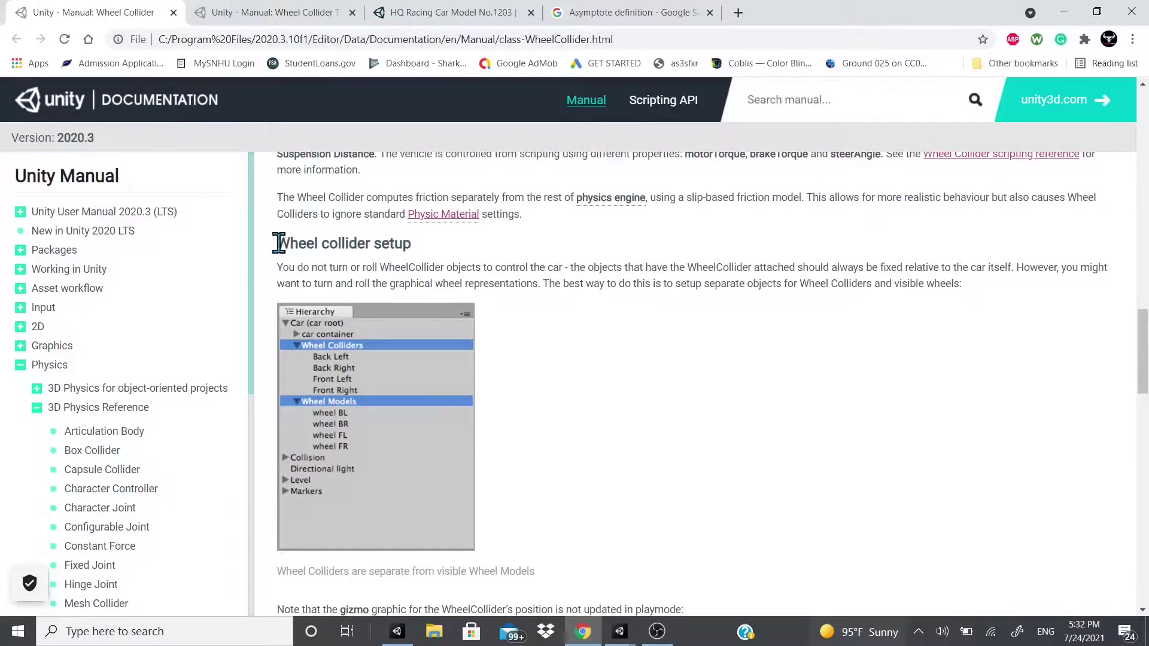
left_click_drag(279, 242, 429, 252)
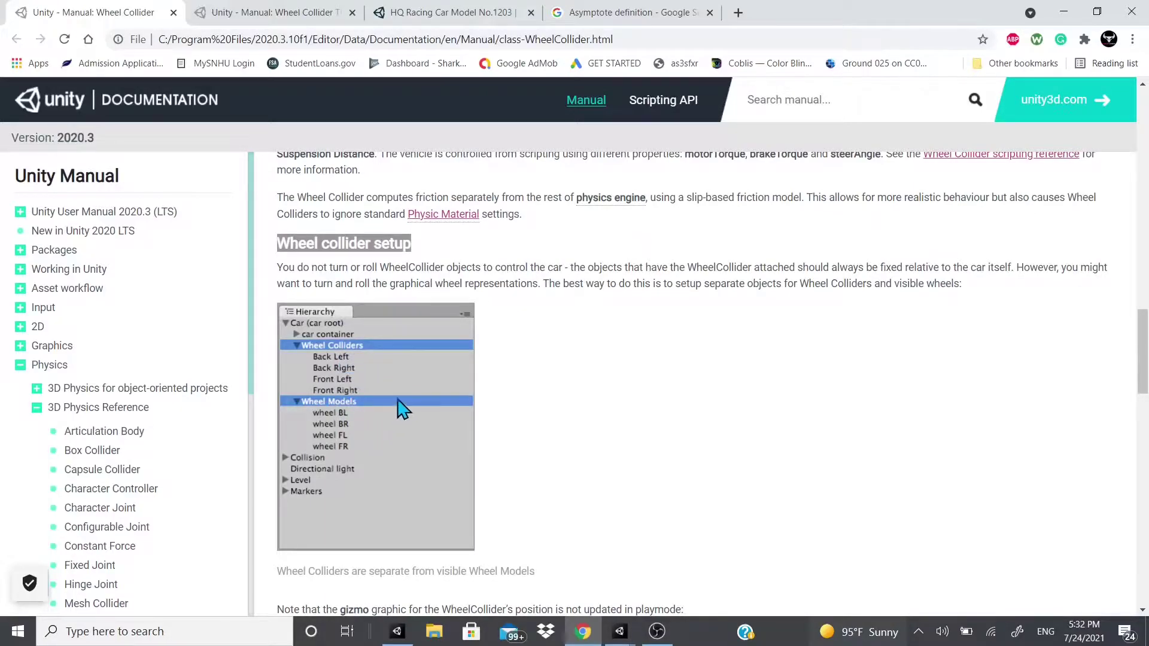
Step: Return to Unity and create an empty child object named WheelColliders under car 1203 yellow
left_click(1063, 12)
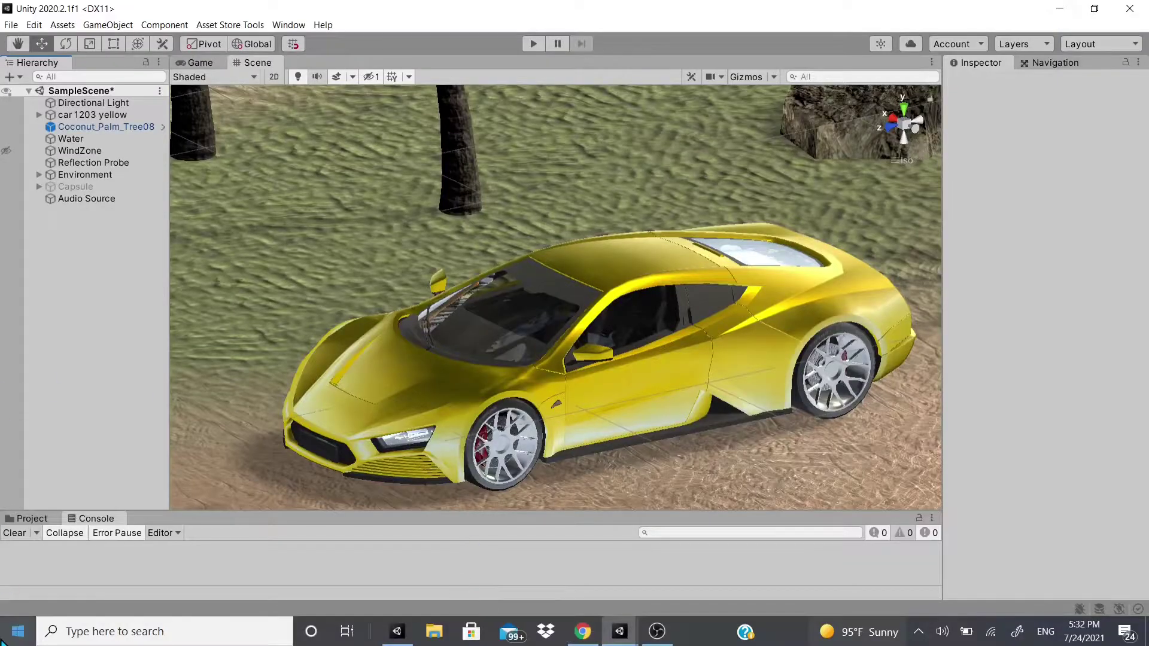
right_click(85, 114)
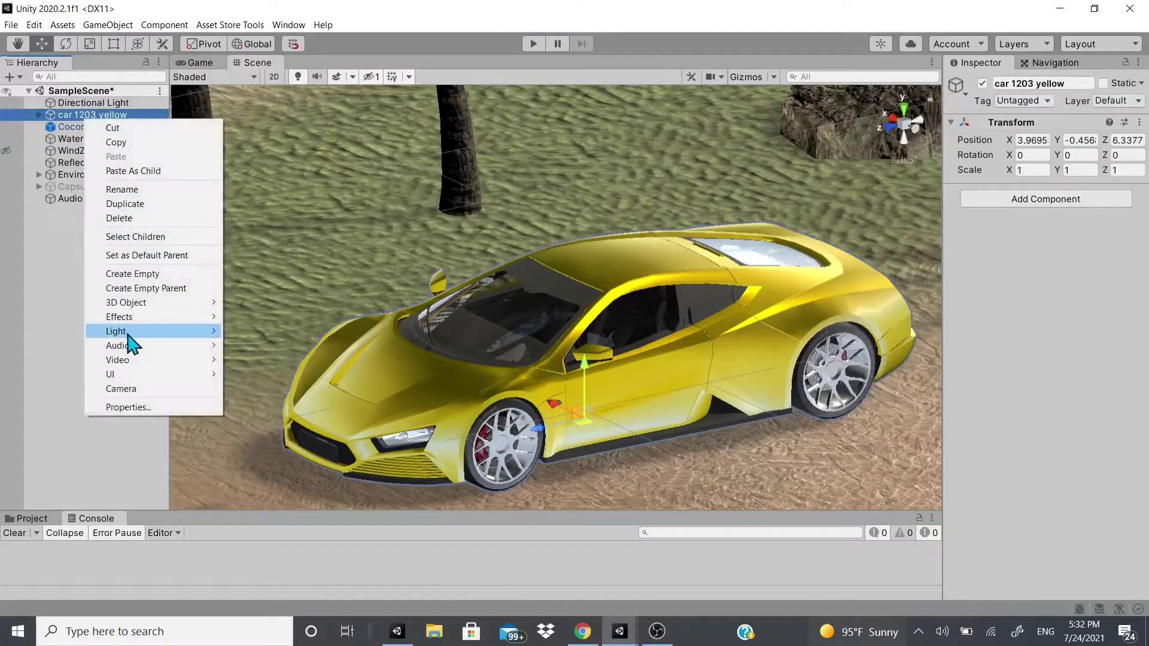
left_click(141, 274)
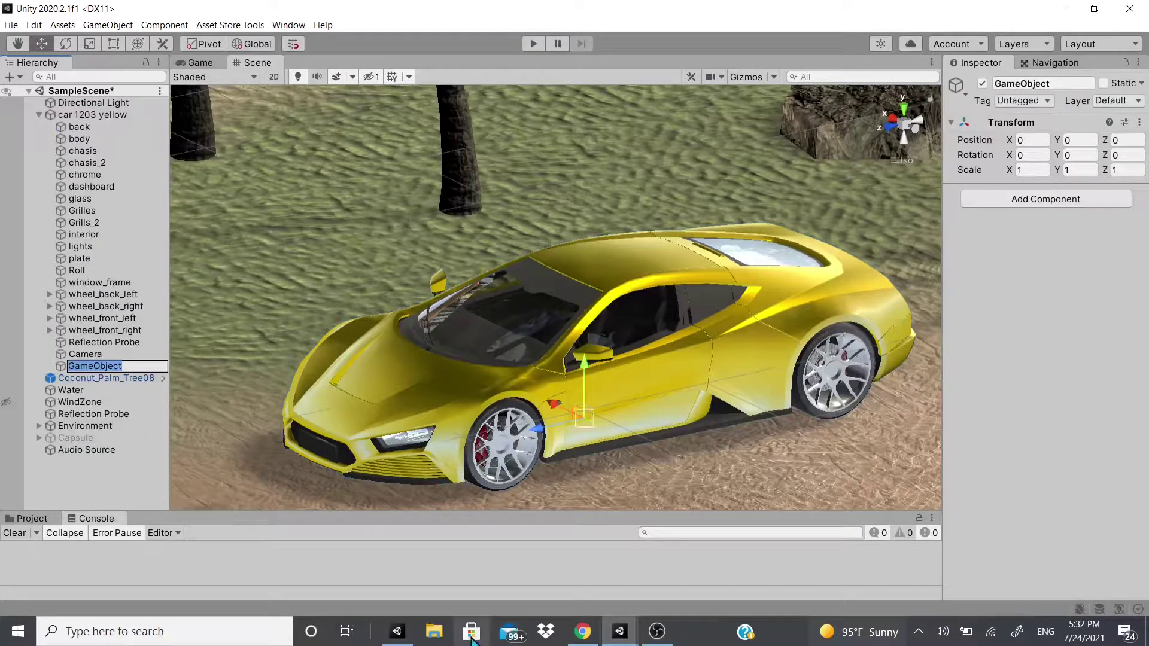
type("WheelColliders")
key("Return")
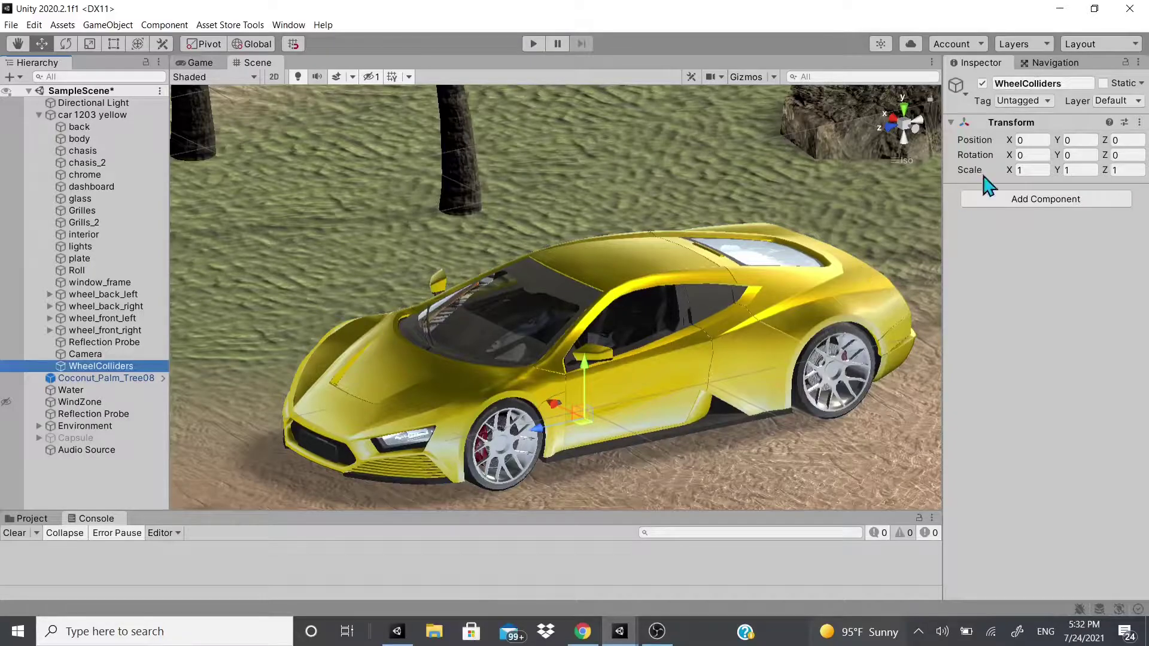
Step: Create an empty child object named FLCollider under WheelColliders and duplicate it three times
right_click(100, 364)
left_click(149, 219)
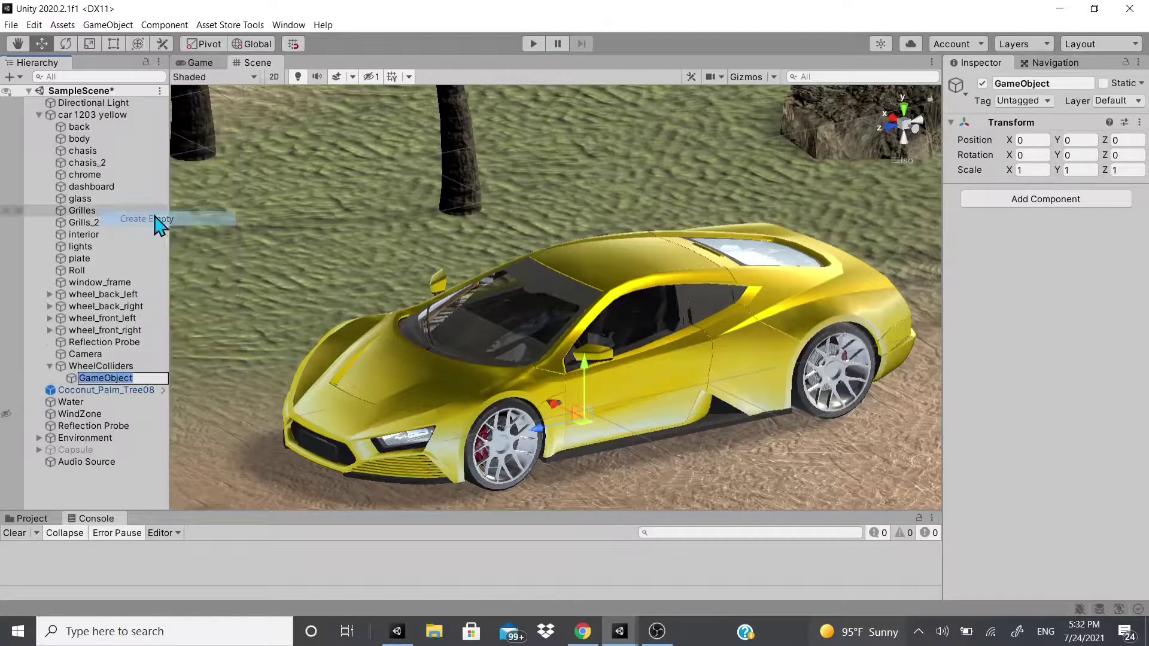
type("FL")
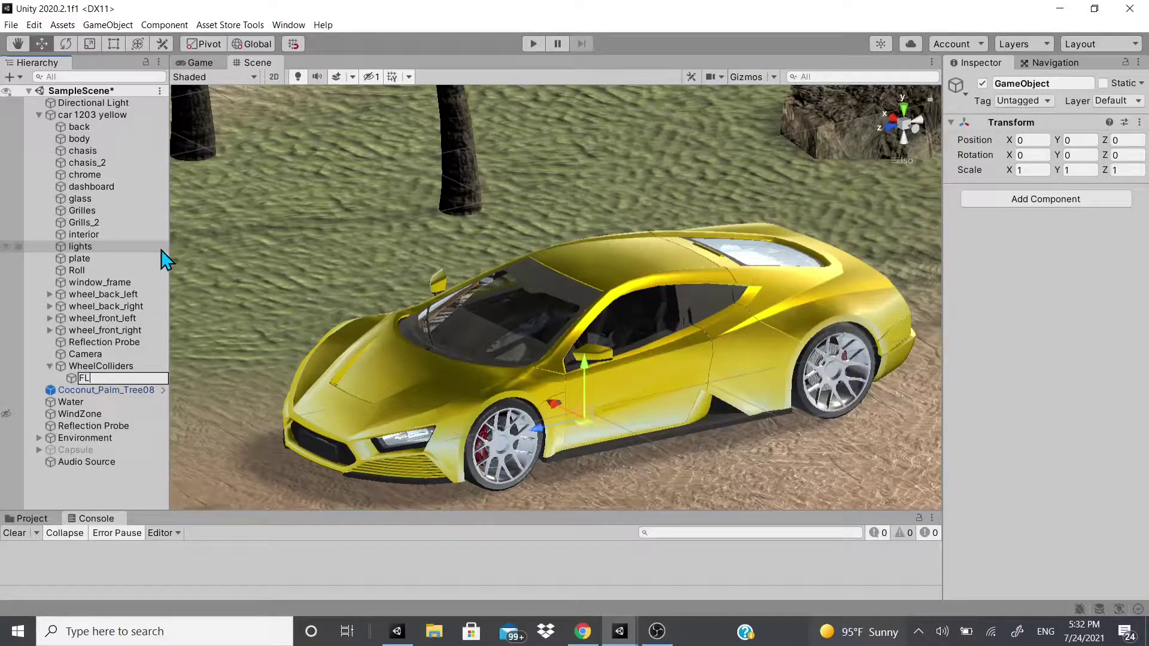
type("Collider")
key("Return")
key("ctrl+d")
key("ctrl+d")
key("ctrl+d")
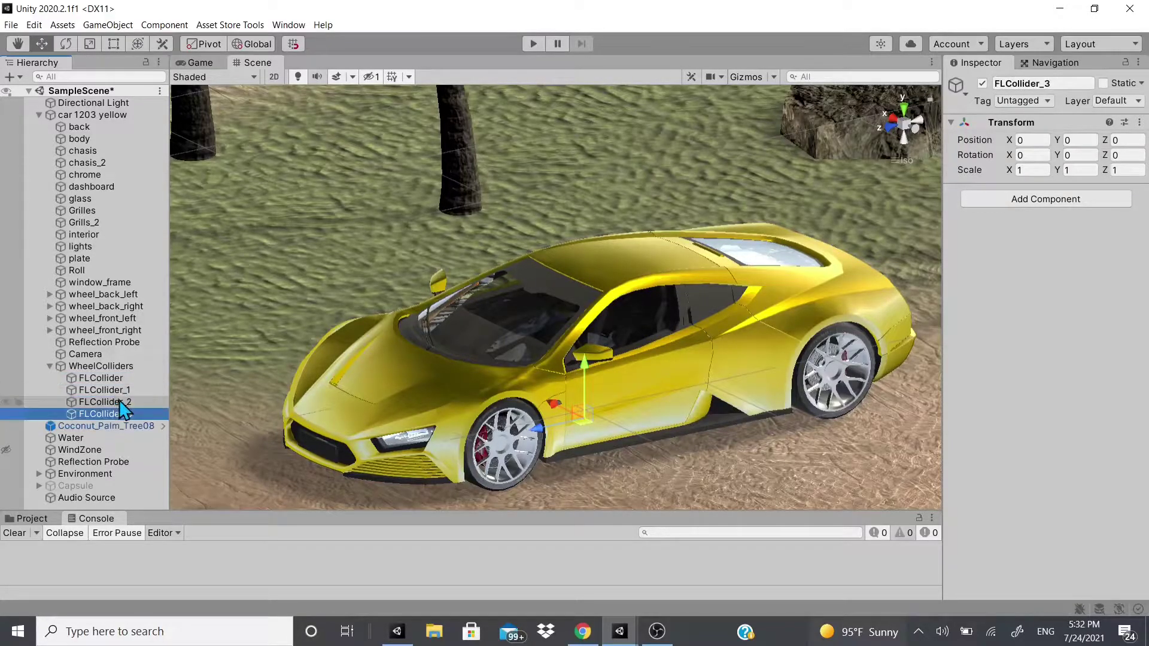
Step: Rename the first duplicate, FLCollider_1, as BLCollider
left_click(127, 390)
left_click(1072, 83)
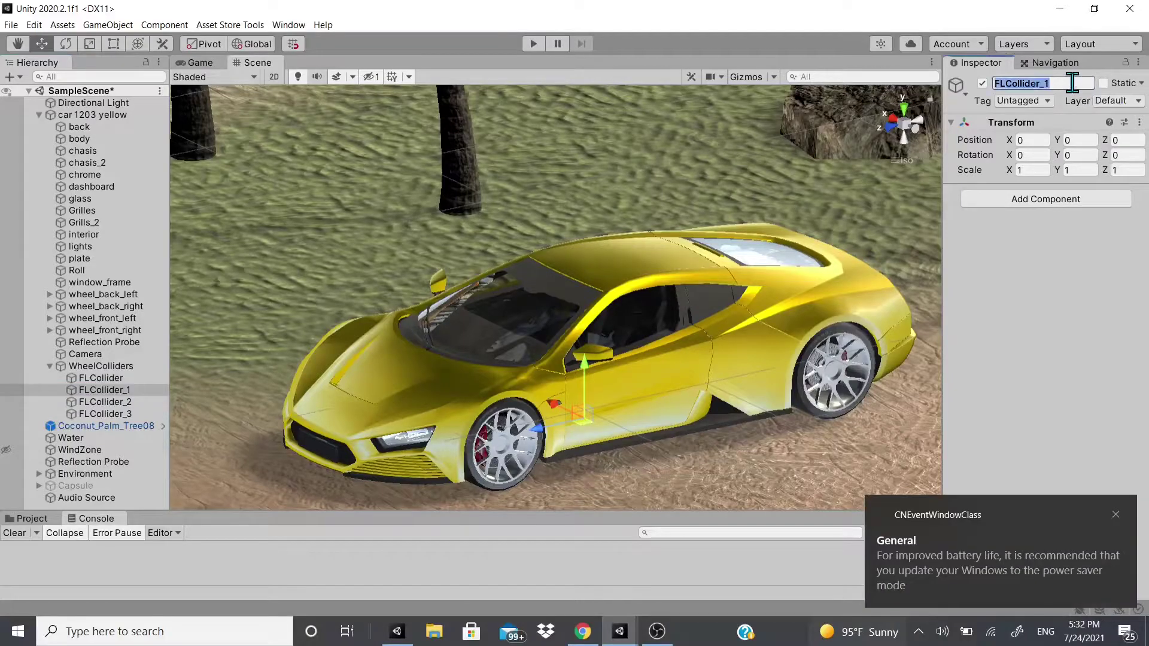
left_click(1072, 83)
key("BackSpace")
key("BackSpace")
key("Home")
key("Delete")
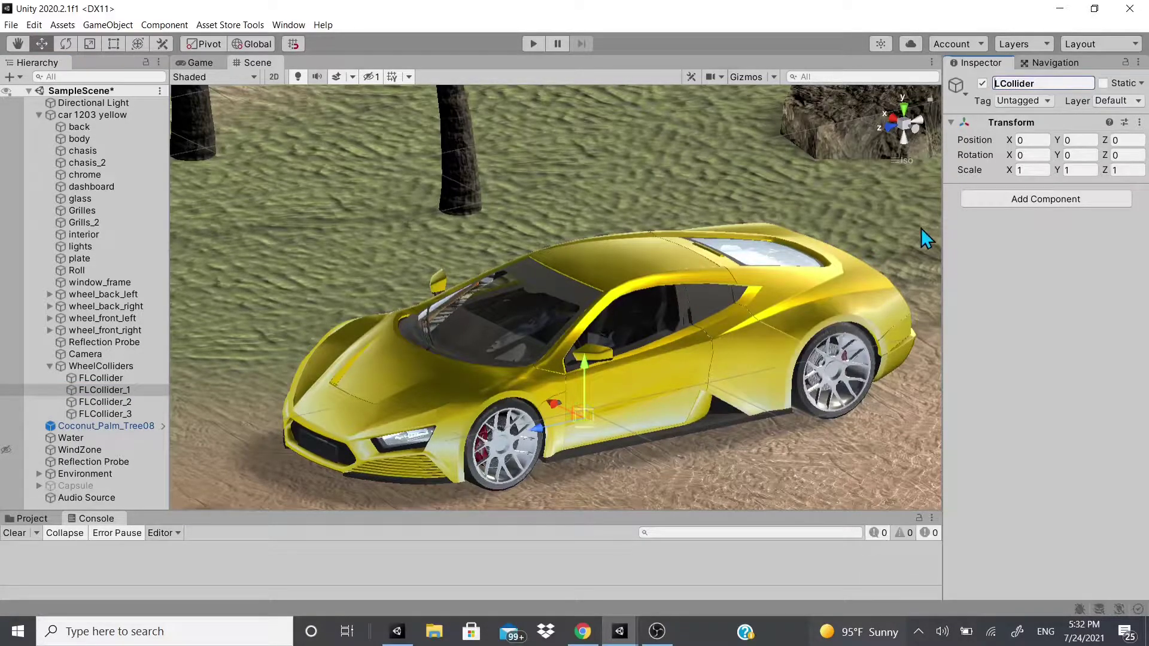
type("B")
key("Return")
Step: Change the first duplicate's name to FRCollider
left_click(996, 83)
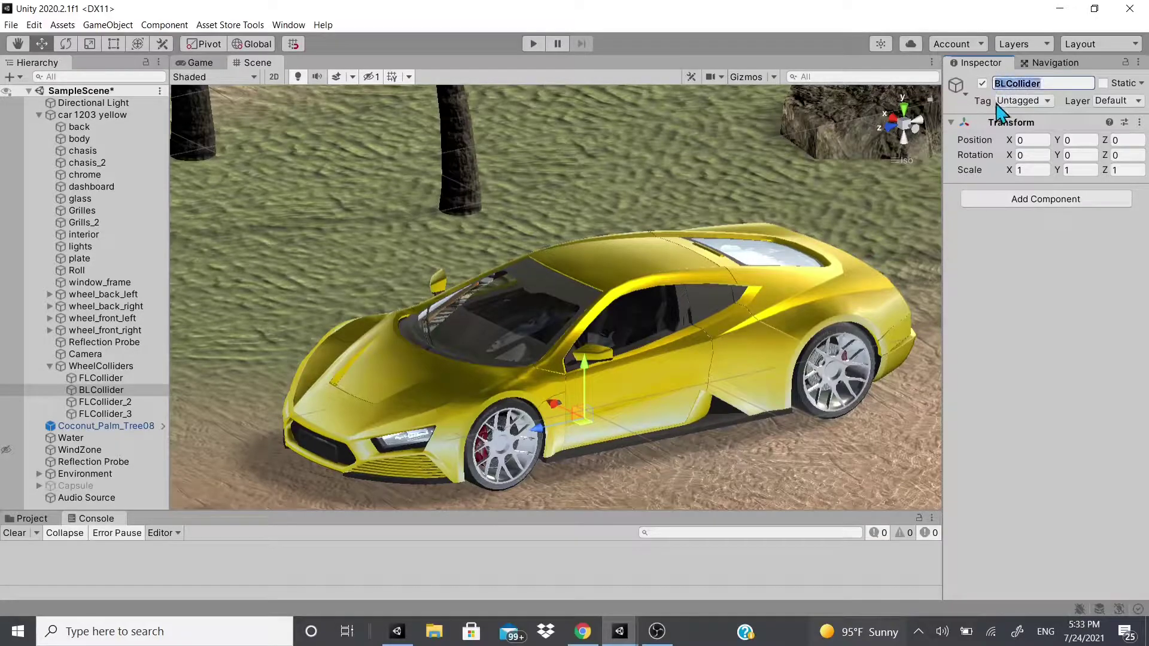
type("FR")
key("Return")
Step: Rename the second duplicate, FLCollider_2, as BLCollider
left_click(105, 402)
left_click(1050, 85)
left_click(1049, 84)
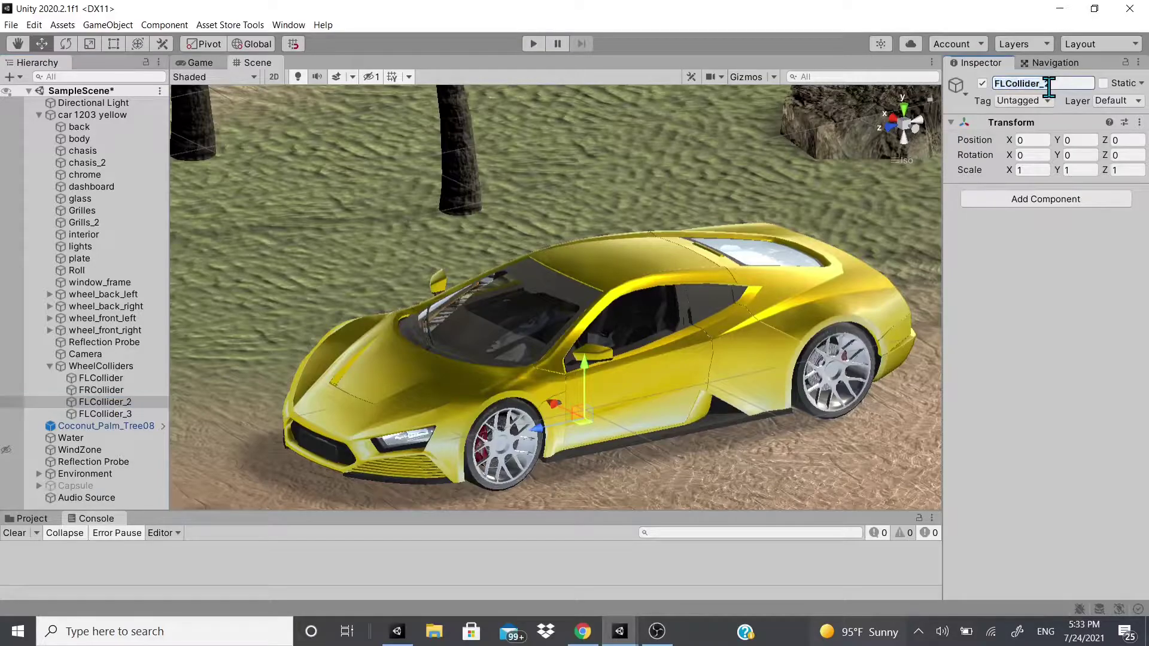
key("Left")
key("BackSpace")
type("B")
Step: Rename the last duplicate, FLCollider_3, as BRCollider
left_click(125, 415)
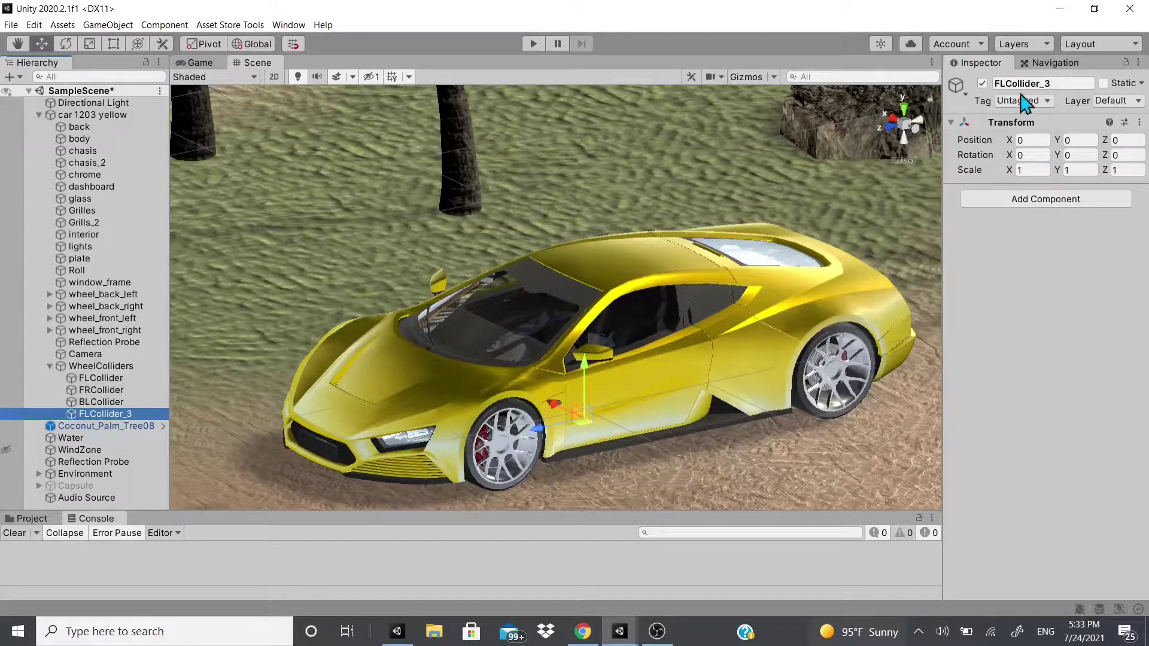
left_click(1077, 80)
left_click(1077, 80)
key("BackSpace")
key("BackSpace")
key("Left")
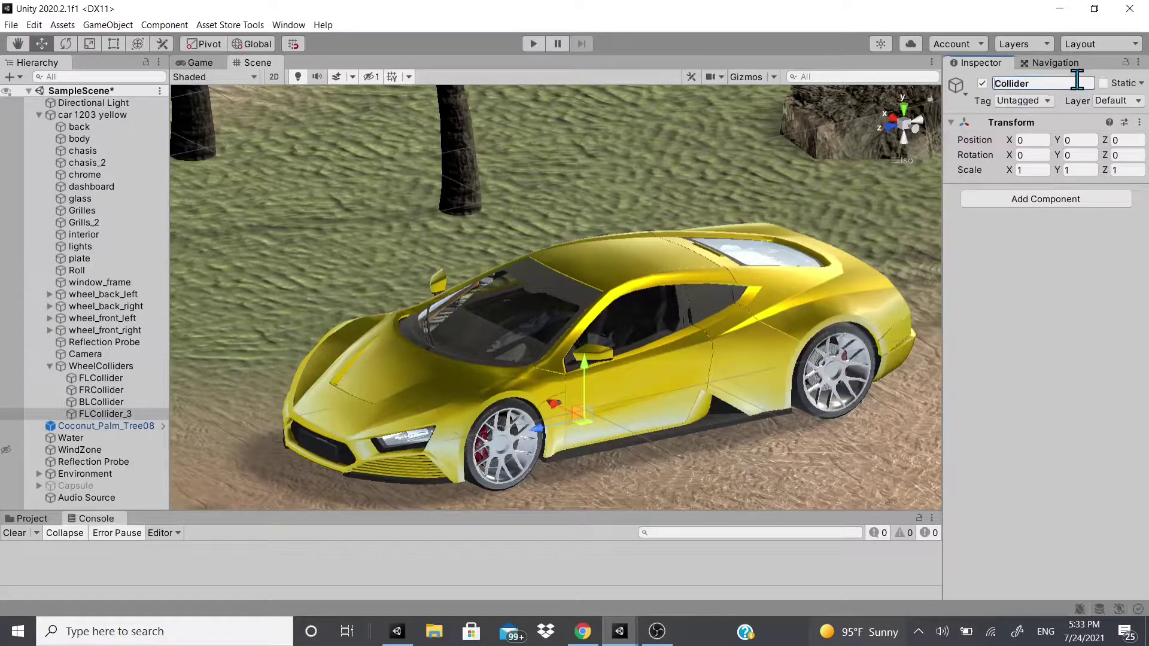
type("BR")
key("Return")
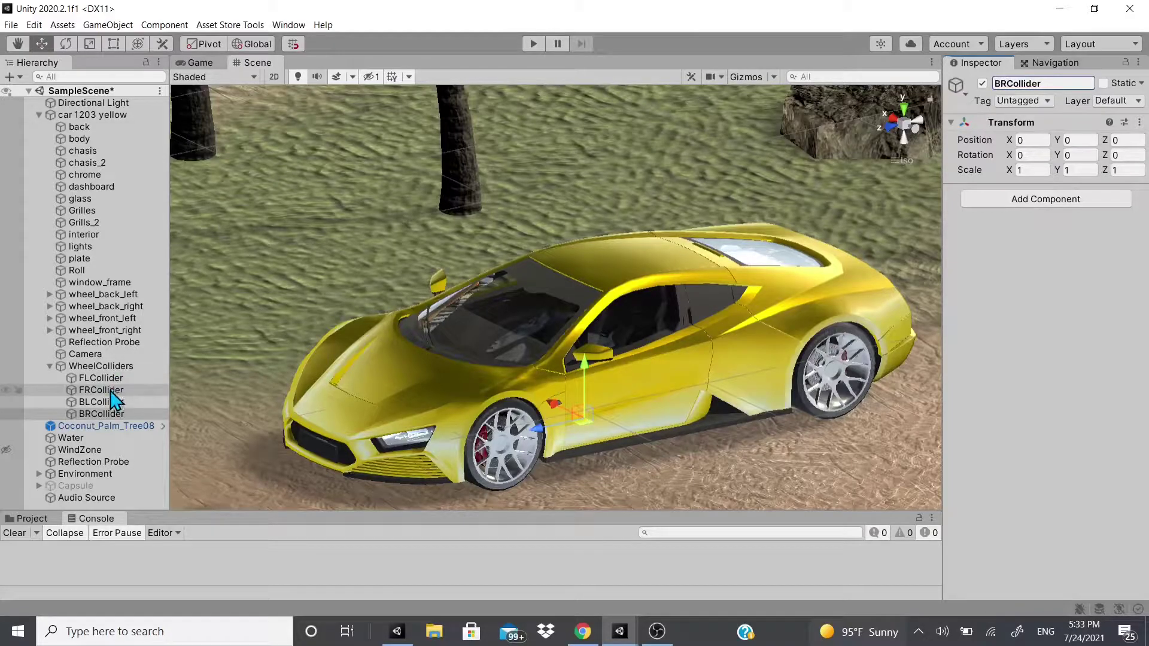
Step: Add a Wheel Collider component to FLCollider, FRCollider, BLCollider and BRCollider together
left_click(111, 366)
left_click(111, 378)
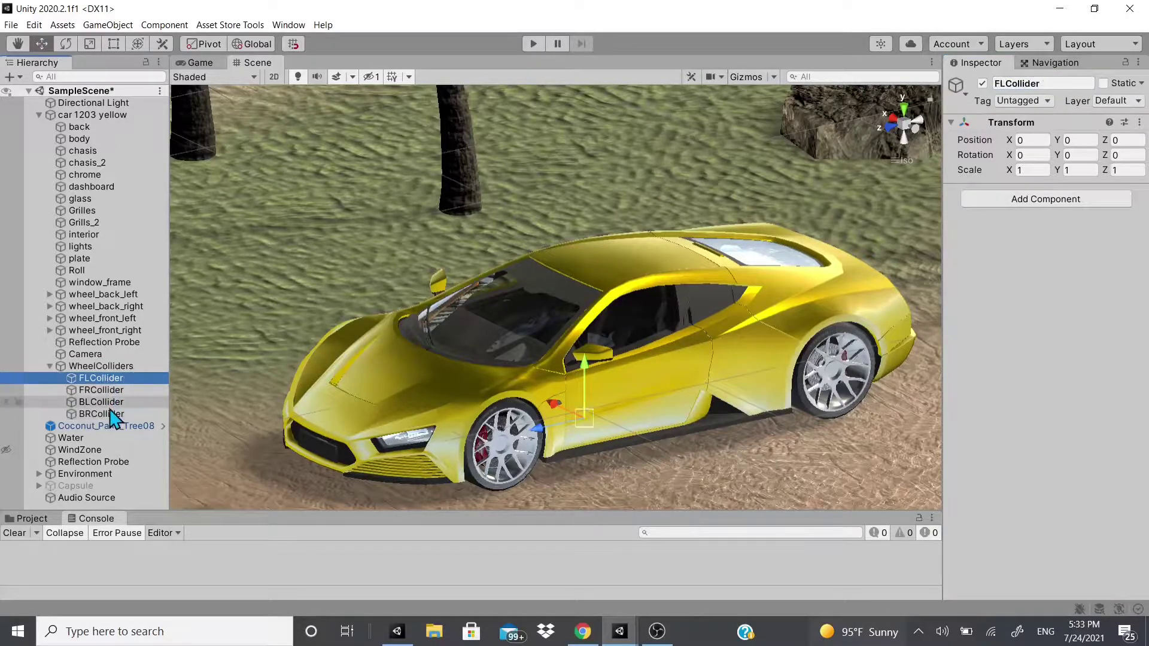
left_click(110, 413, "shift")
left_click(1021, 201)
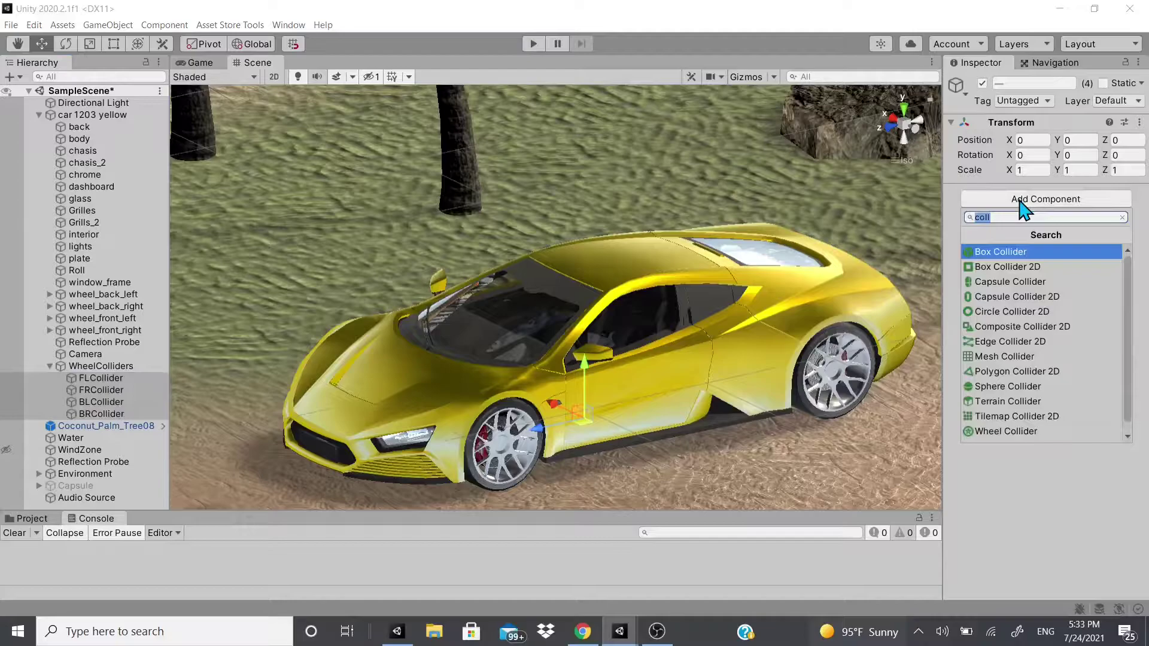
type("wheel")
key("Return")
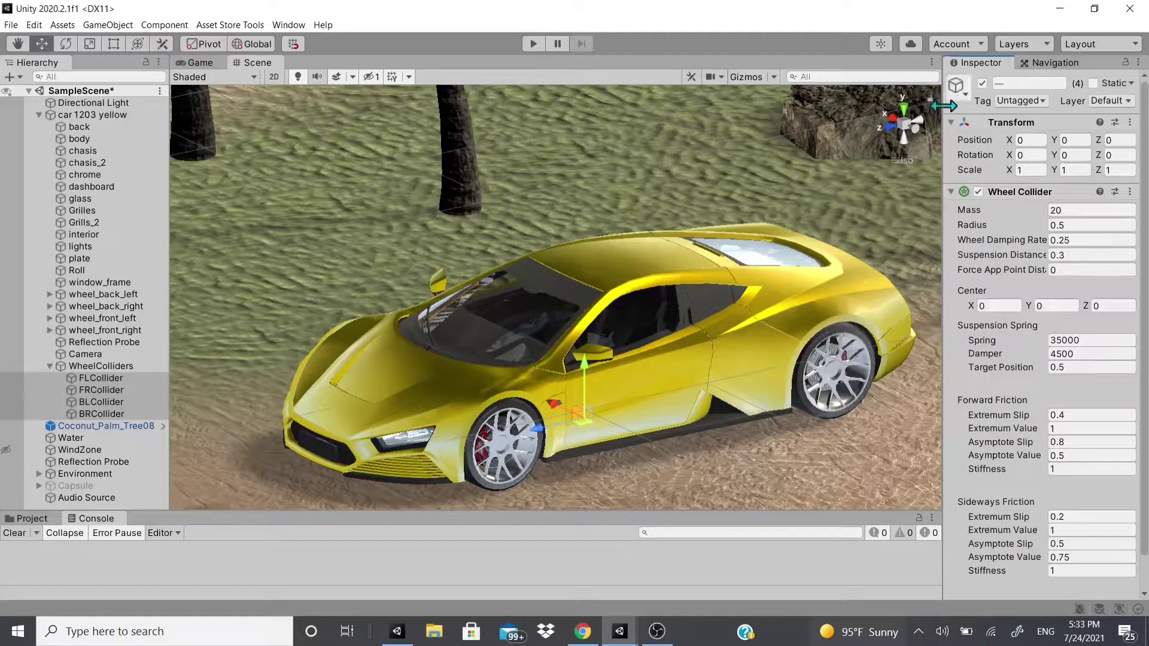
Step: Raise the four collider objects together above the car to a Y position of about 1.546
left_click(905, 158)
right_click_drag(747, 317, 659, 398)
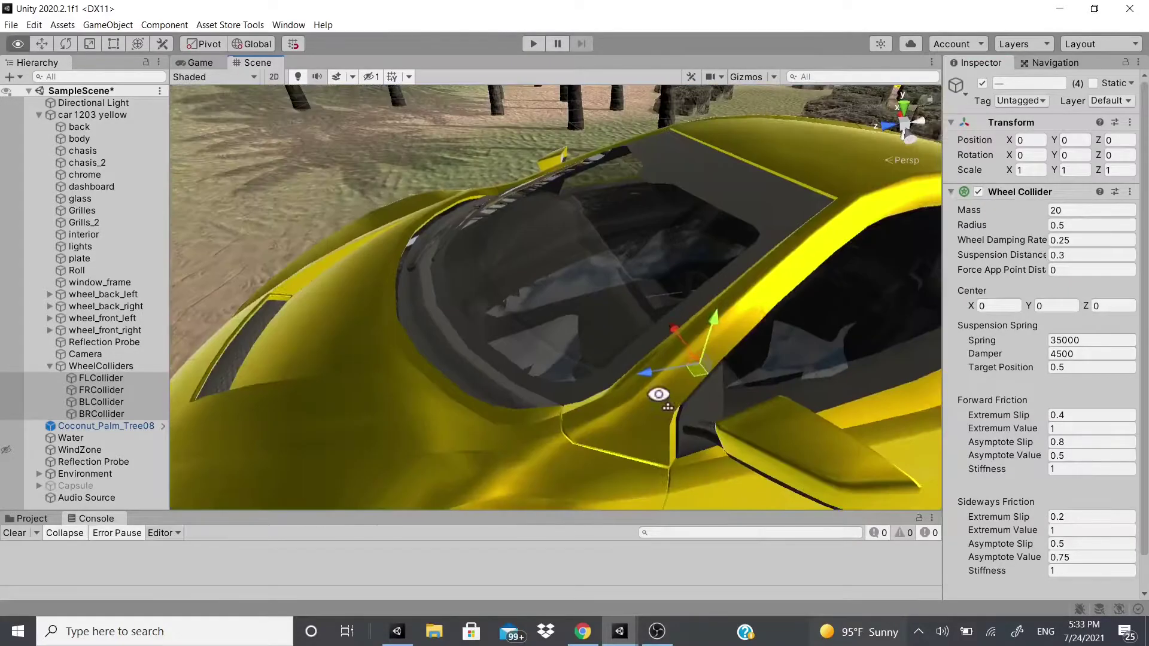
scroll(712, 315, "down", 5)
middle_click_drag(712, 315, 708, 386)
left_click_drag(708, 387, 688, 339, "alt")
left_click_drag(573, 328, 573, 327)
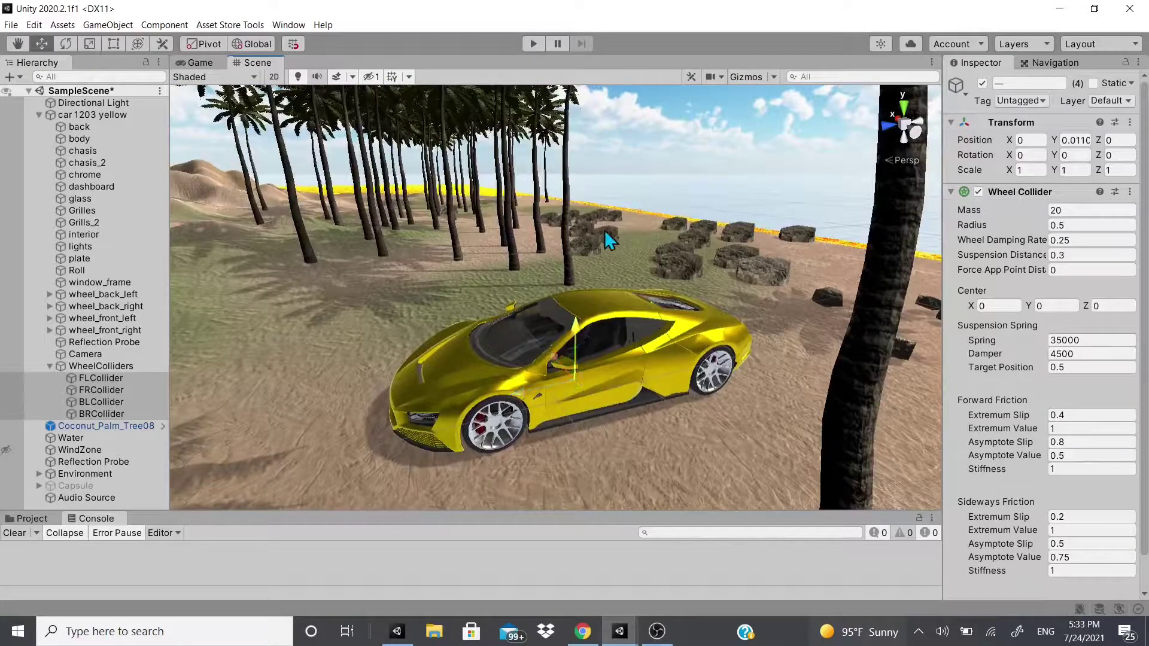
left_click(605, 207)
key("ctrl+z")
key("ctrl+z")
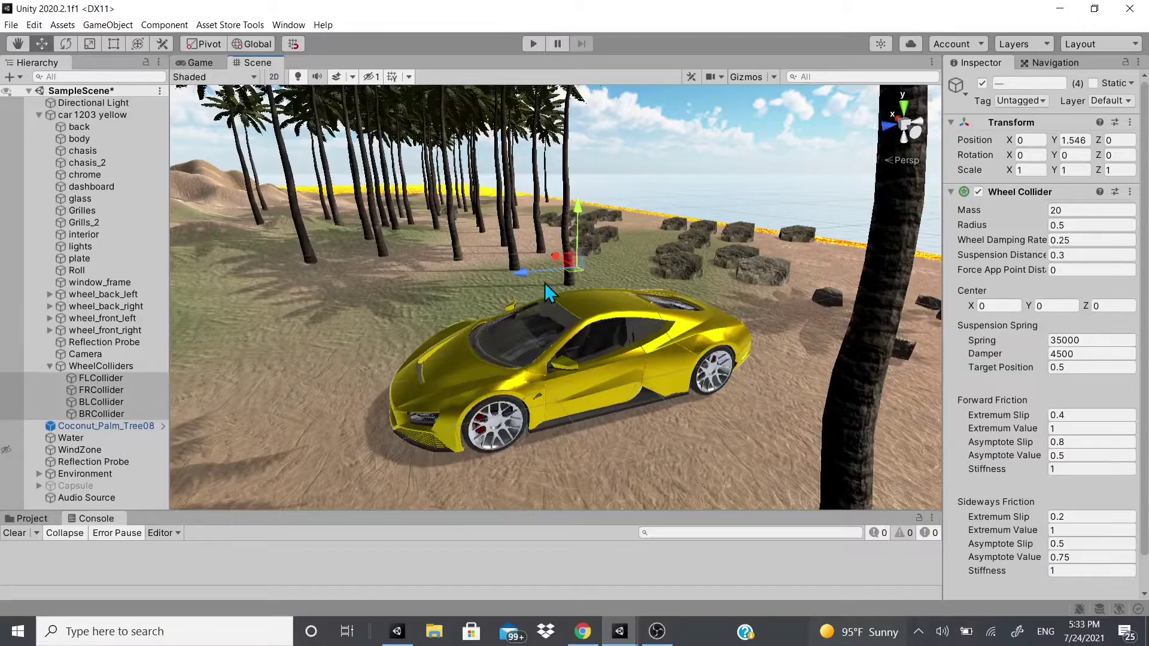
scroll(554, 269, "up", 5)
scroll(563, 251, "down", 3)
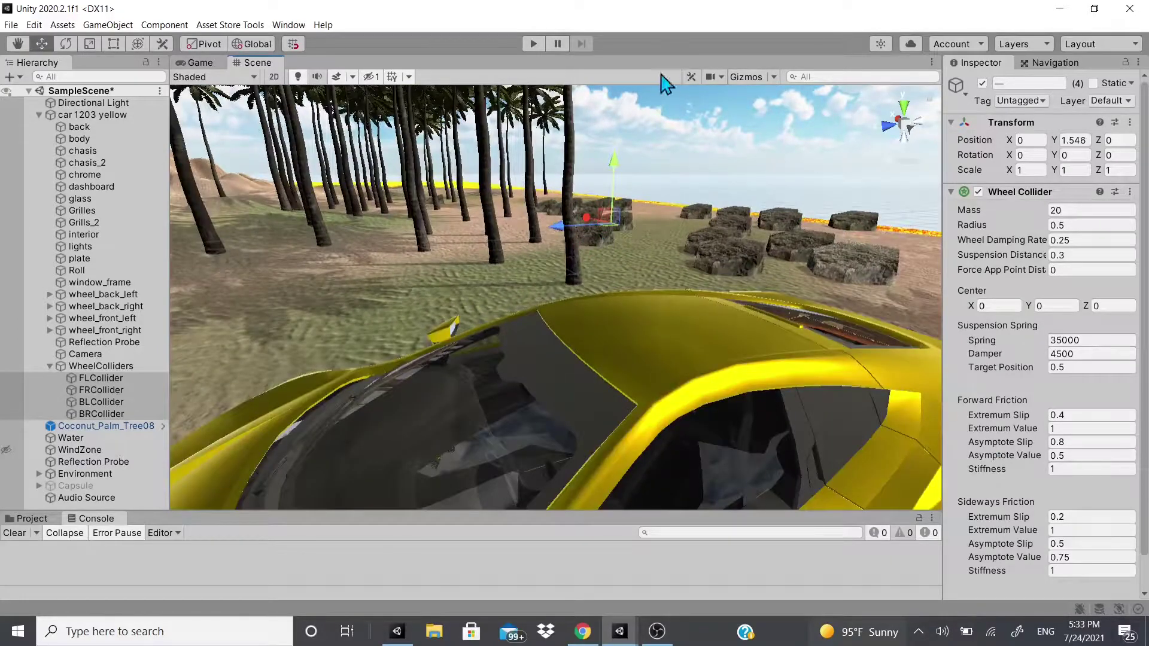
scroll(569, 279, "down", 3)
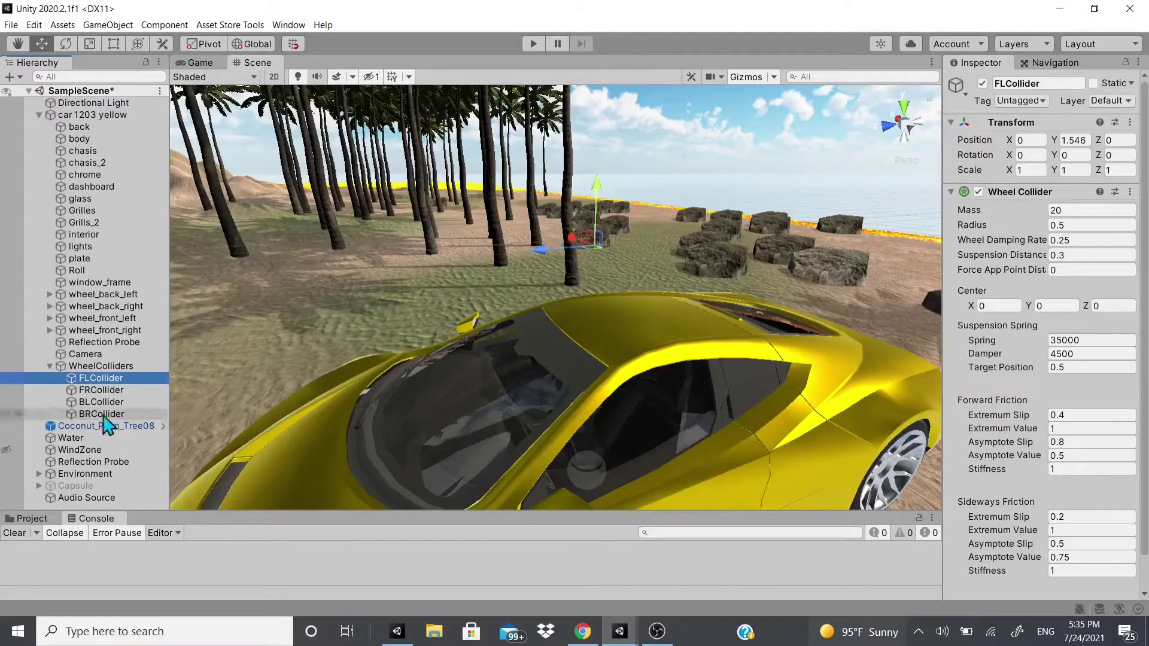
Step: Add a Rigidbody component to the car 1203 yellow object
left_click(89, 115)
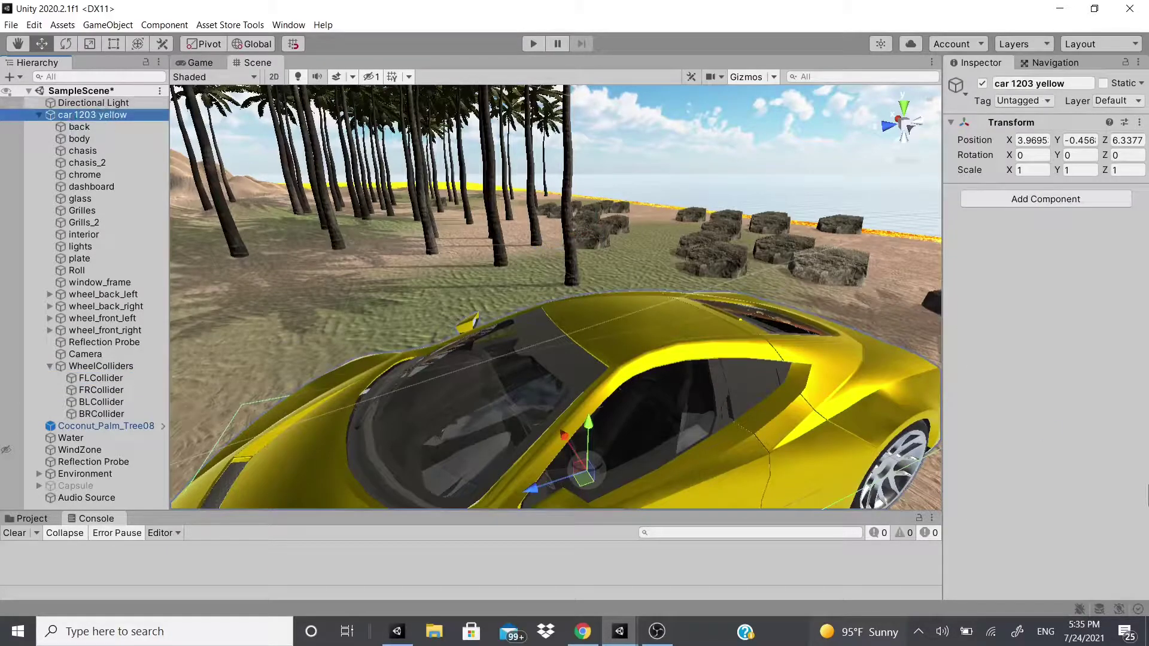
left_click(1071, 201)
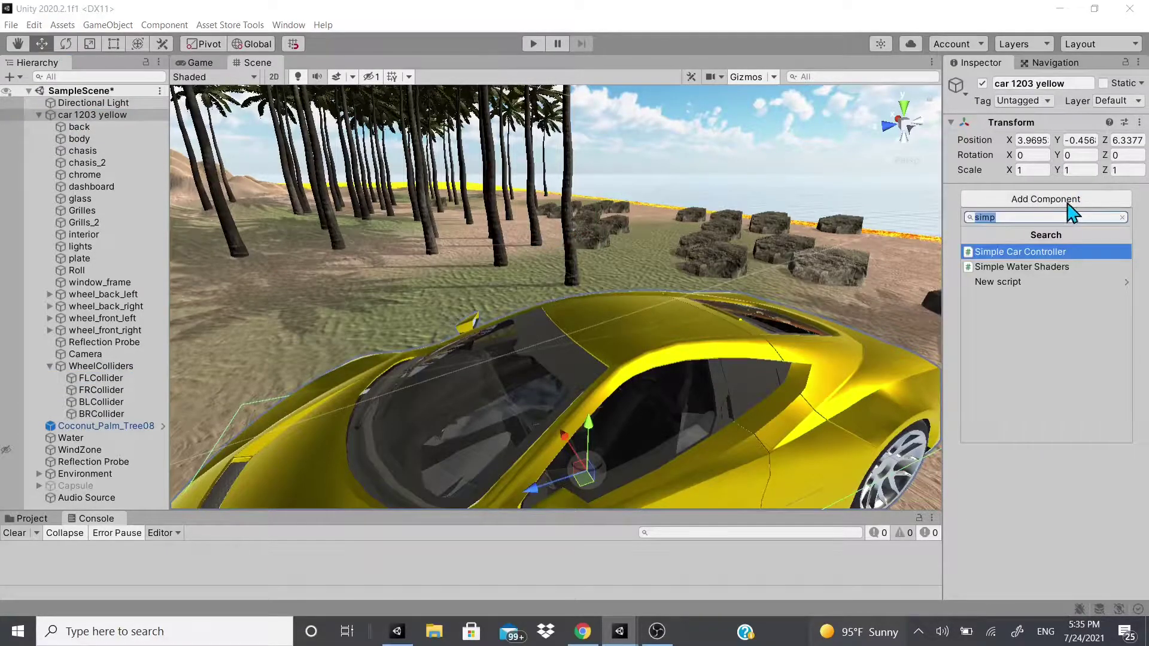
type("rig")
key("Return")
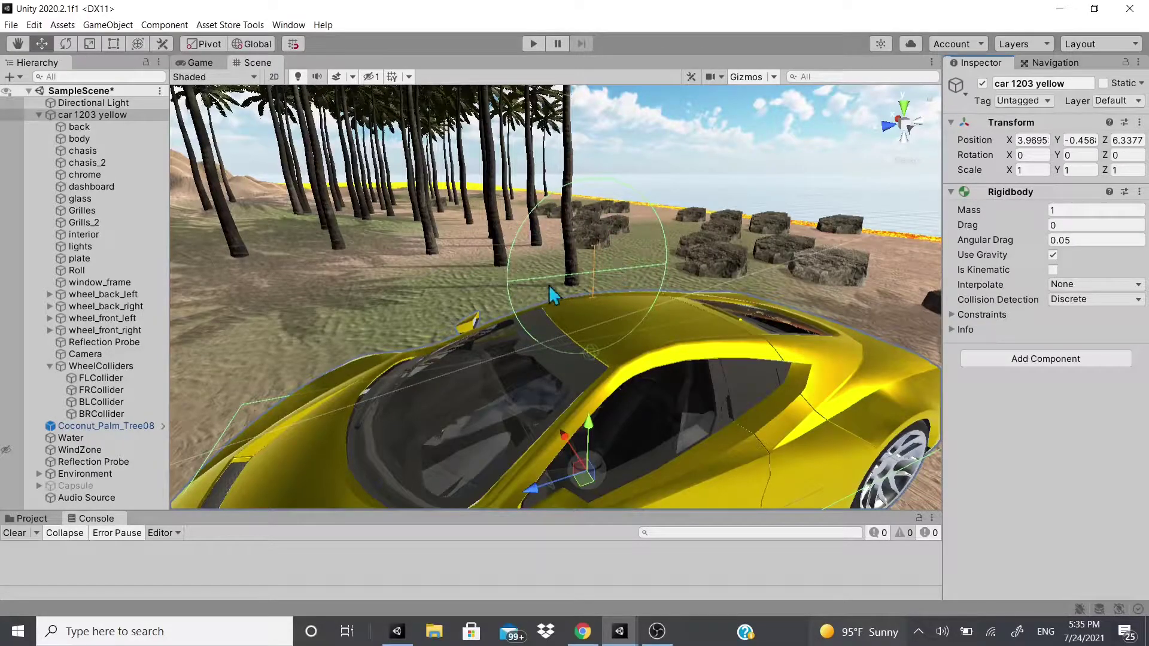
Step: Copy the Transform component of wheel_front_left and paste its values onto FLCollider's Transform
left_click(100, 378)
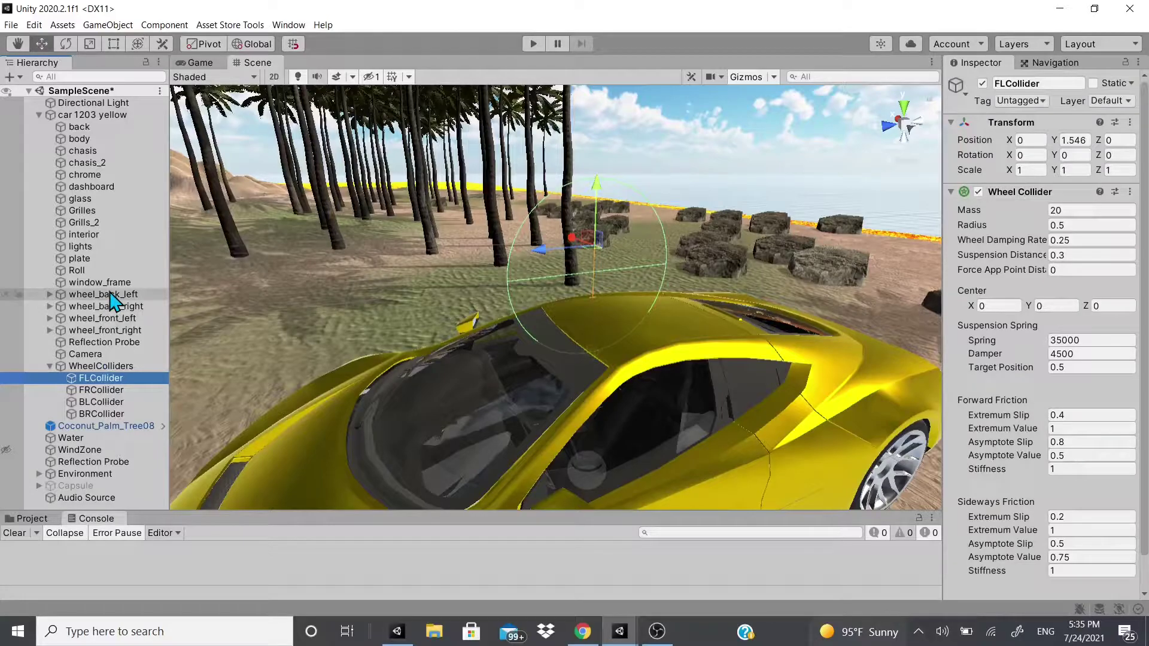
left_click(110, 319)
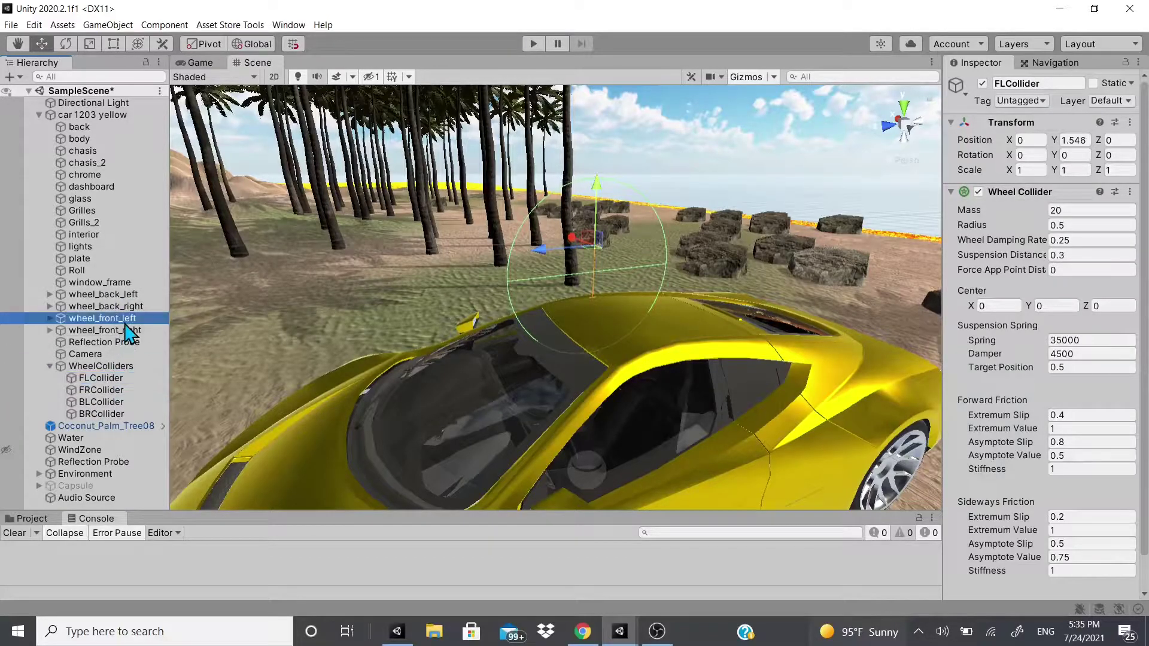
left_click(1138, 123)
left_click(1076, 184)
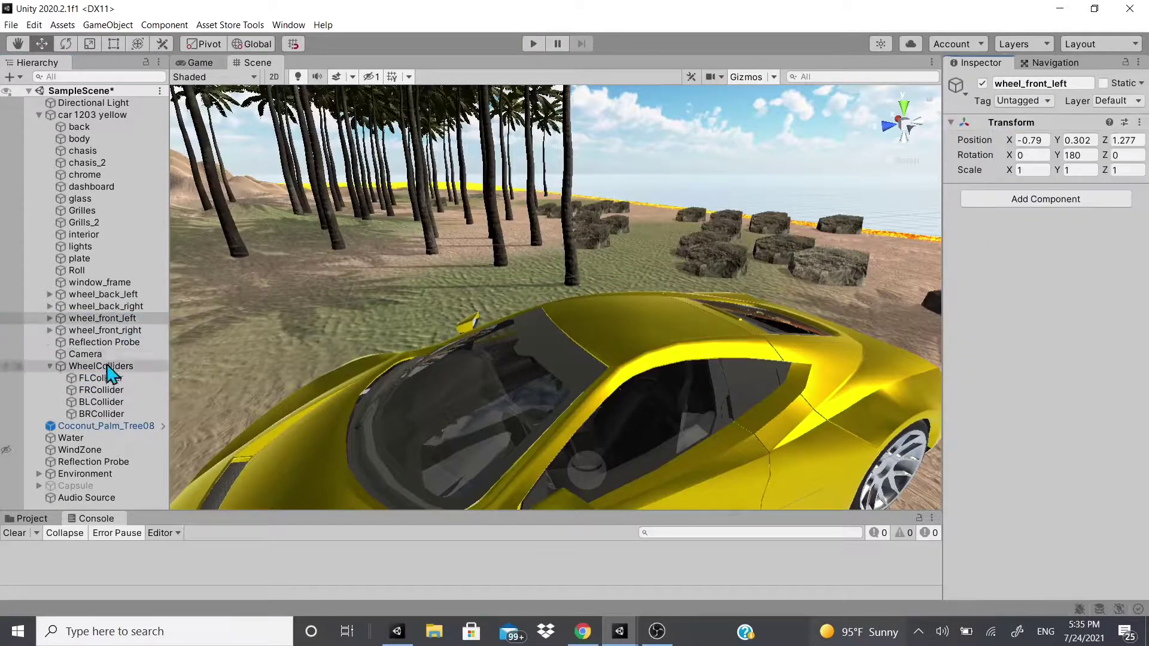
left_click(104, 381)
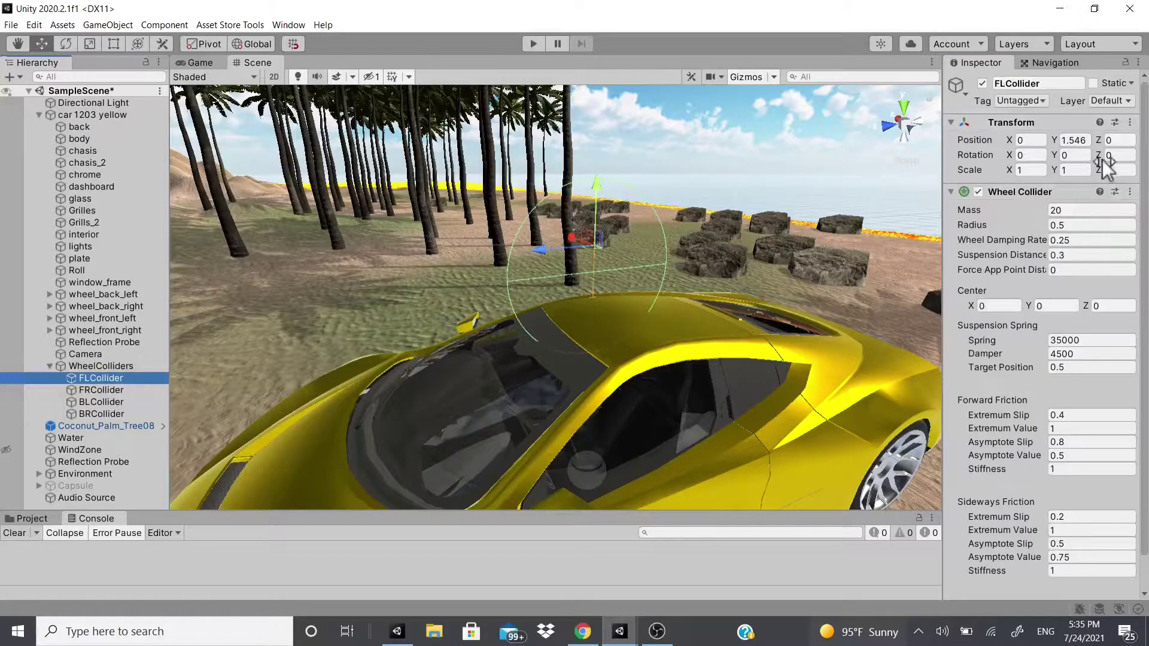
left_click(1130, 122)
left_click(1056, 215)
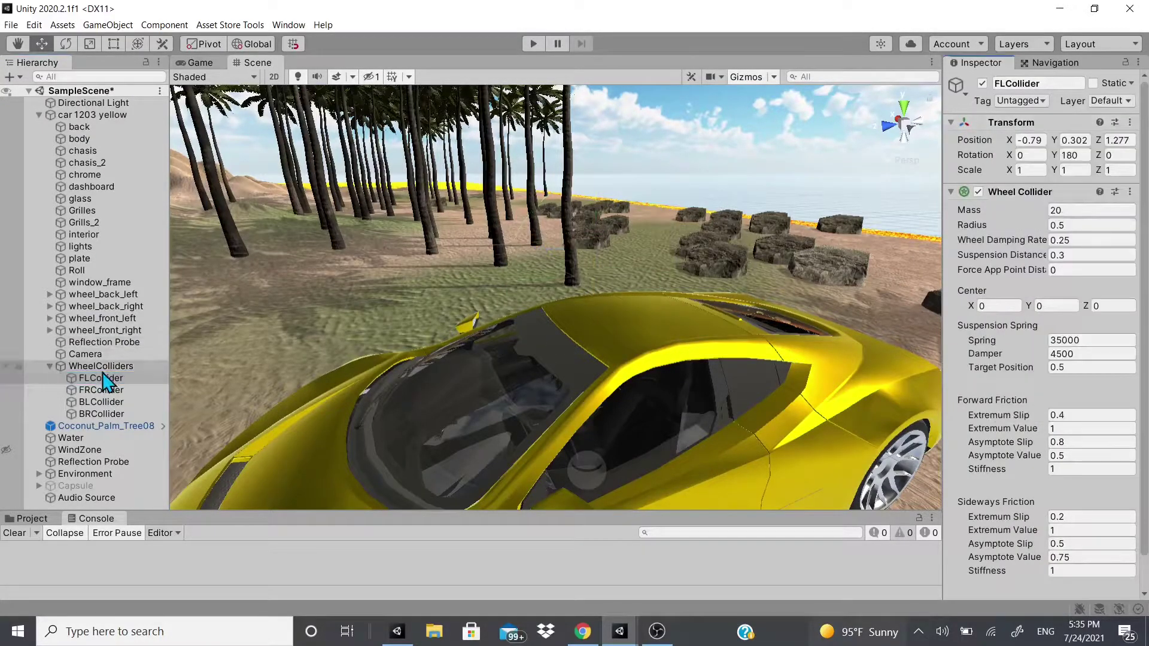
Step: Copy the Transform component of wheel_front_right and paste its values onto FRCollider's Transform
left_click(117, 330)
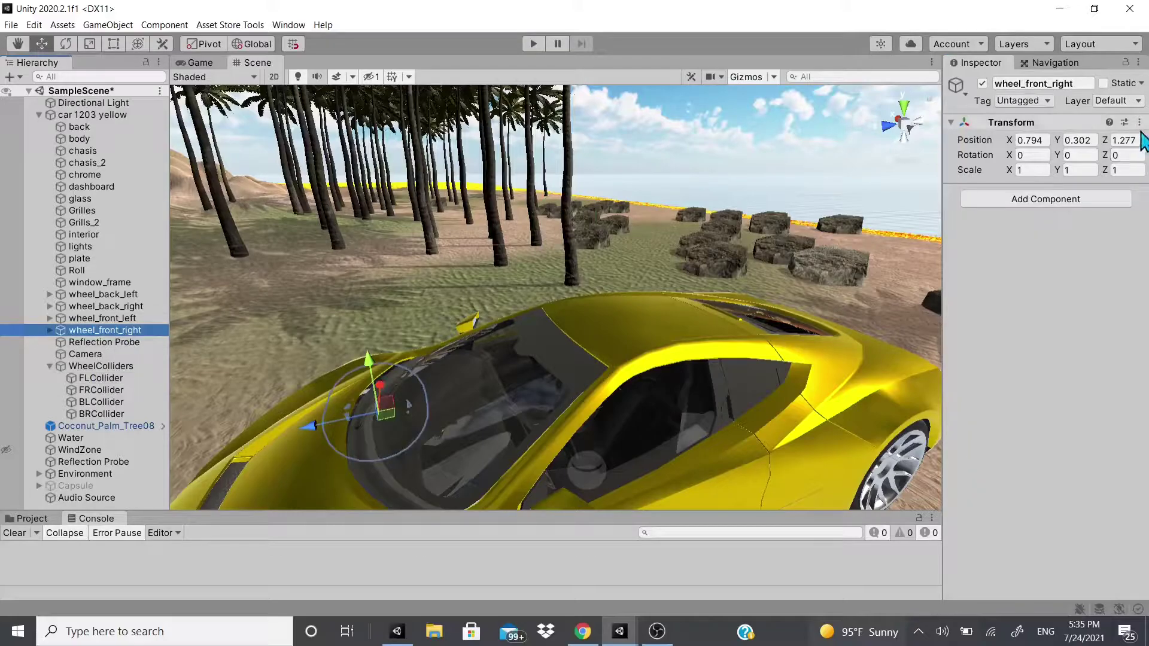
left_click(1138, 122)
left_click(1063, 185)
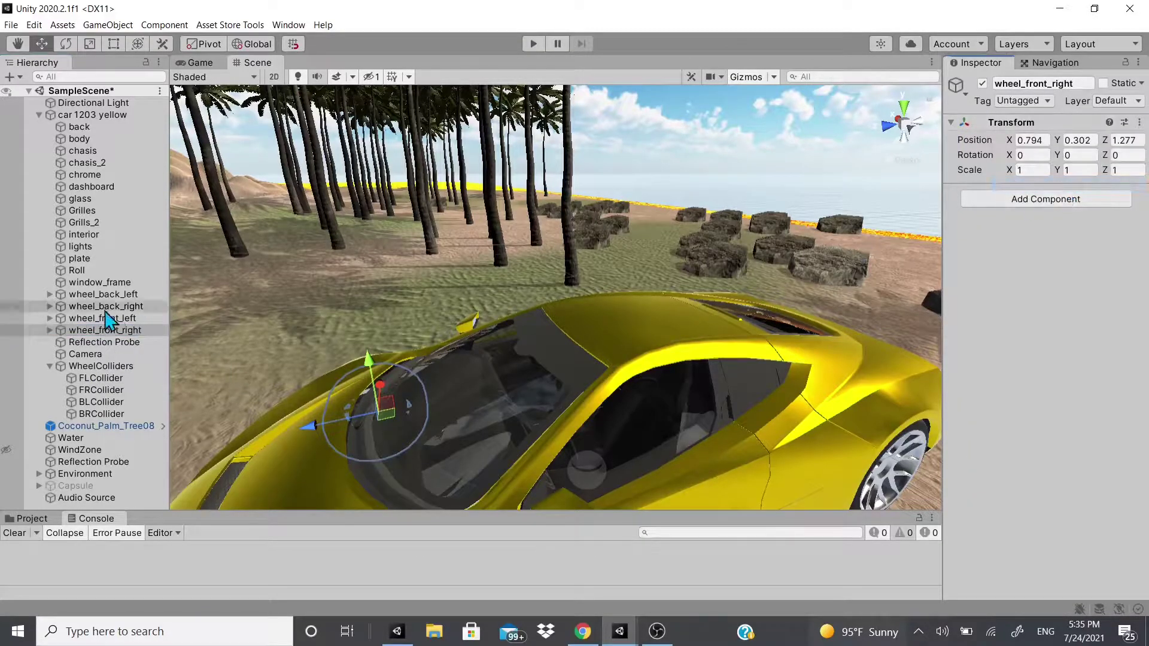
left_click(99, 389)
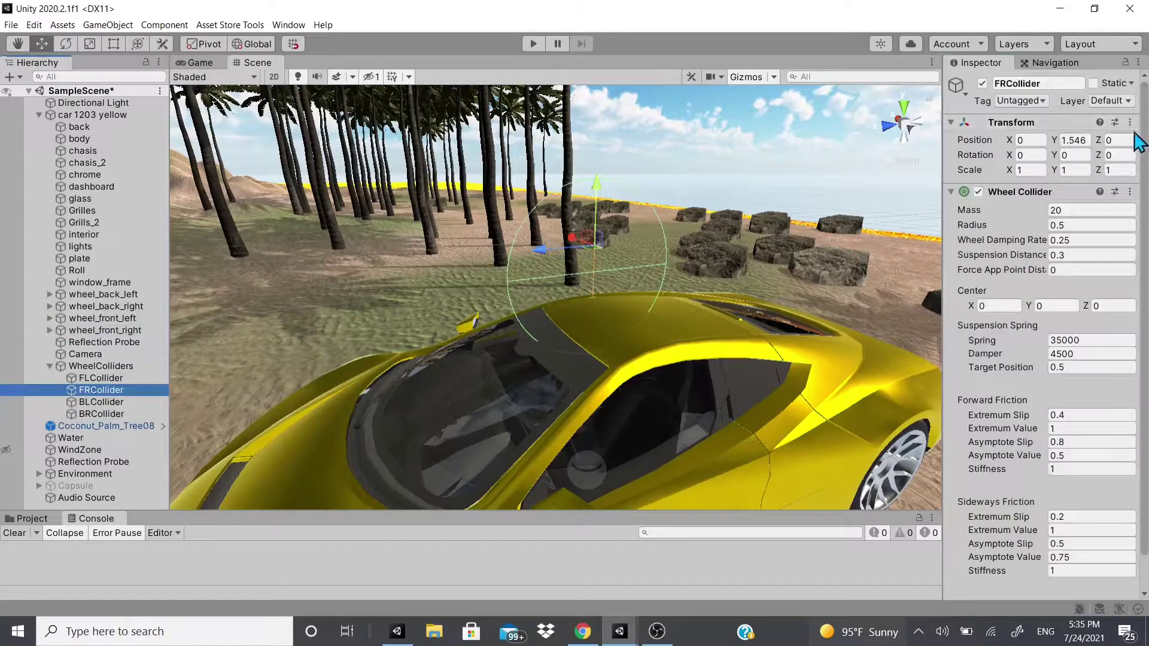
left_click(1130, 122)
left_click(1059, 214)
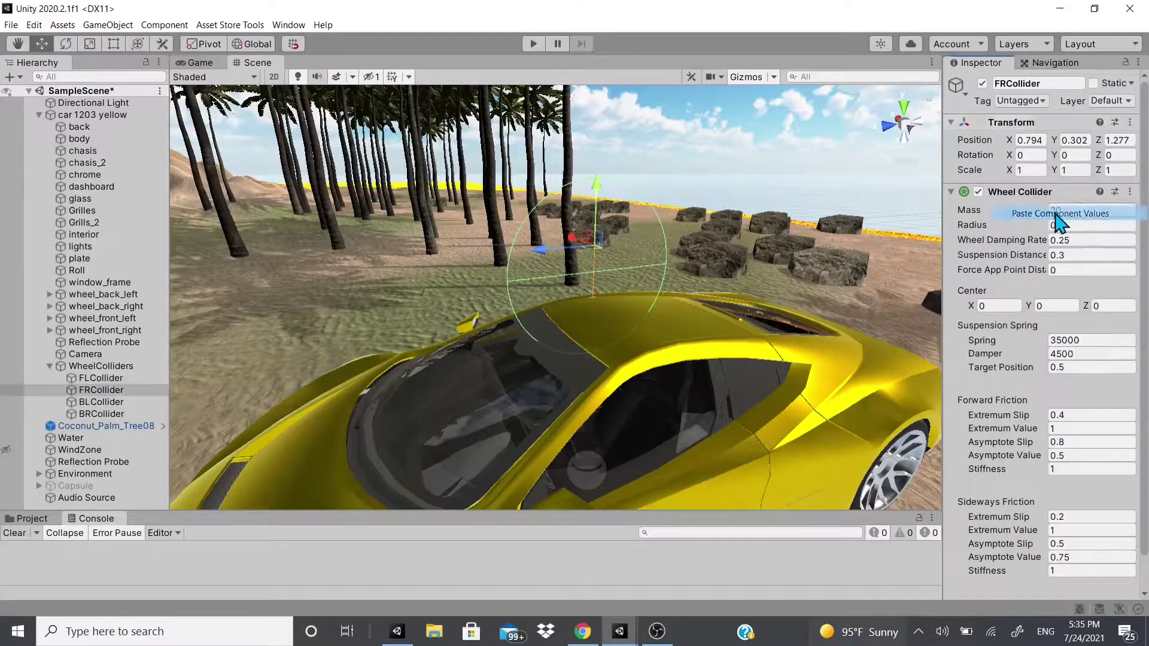
Step: Set the Wheel Collider radius of FLCollider to 0.32 to fit the front left wheel
double_click(101, 378)
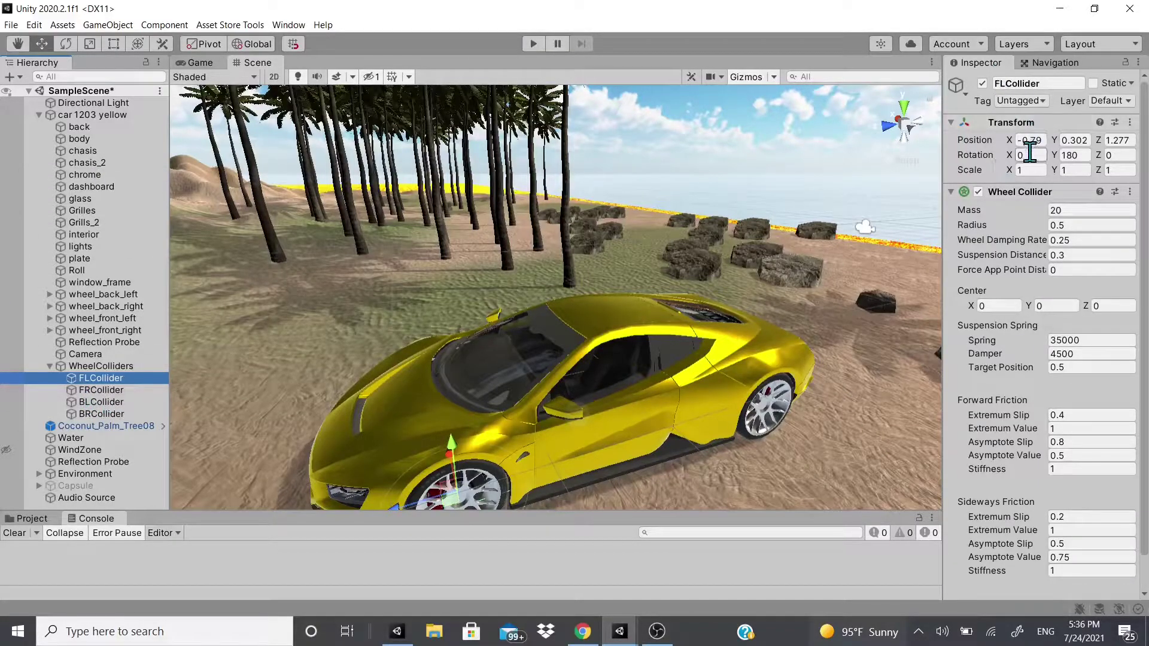
middle_click_drag(462, 249, 506, 200)
scroll(637, 194, "up", 4)
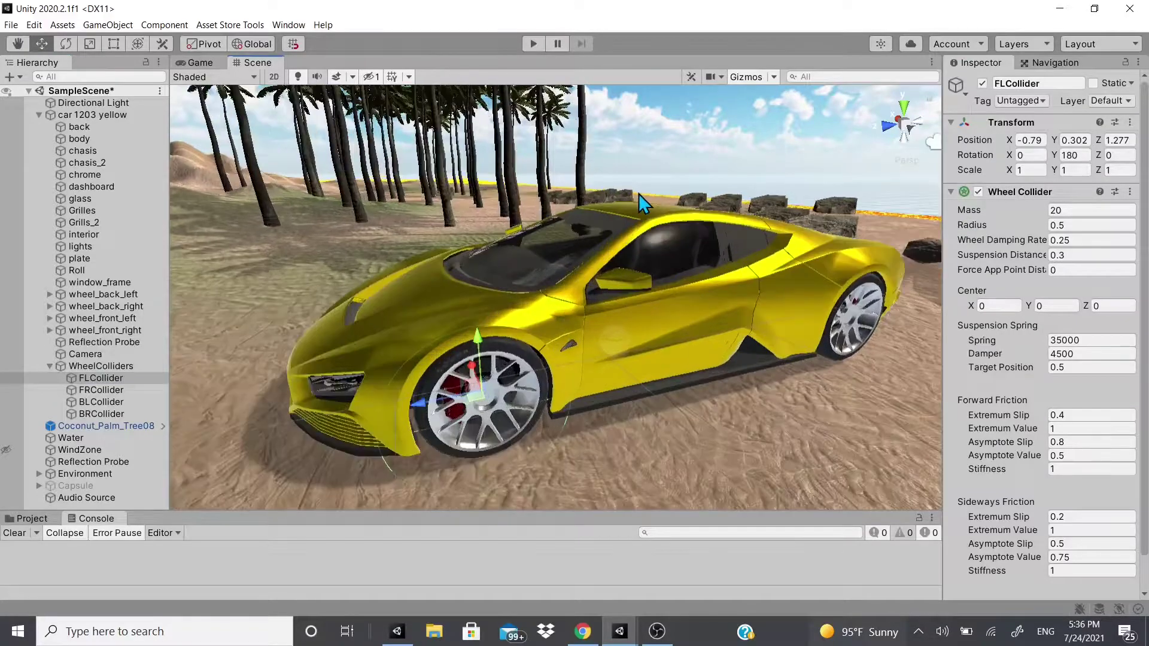
scroll(353, 285, "down", 2)
middle_click_drag(471, 250, 487, 204)
scroll(487, 204, "up", 5)
right_click_drag(479, 218, 547, 199)
scroll(548, 199, "down", 5)
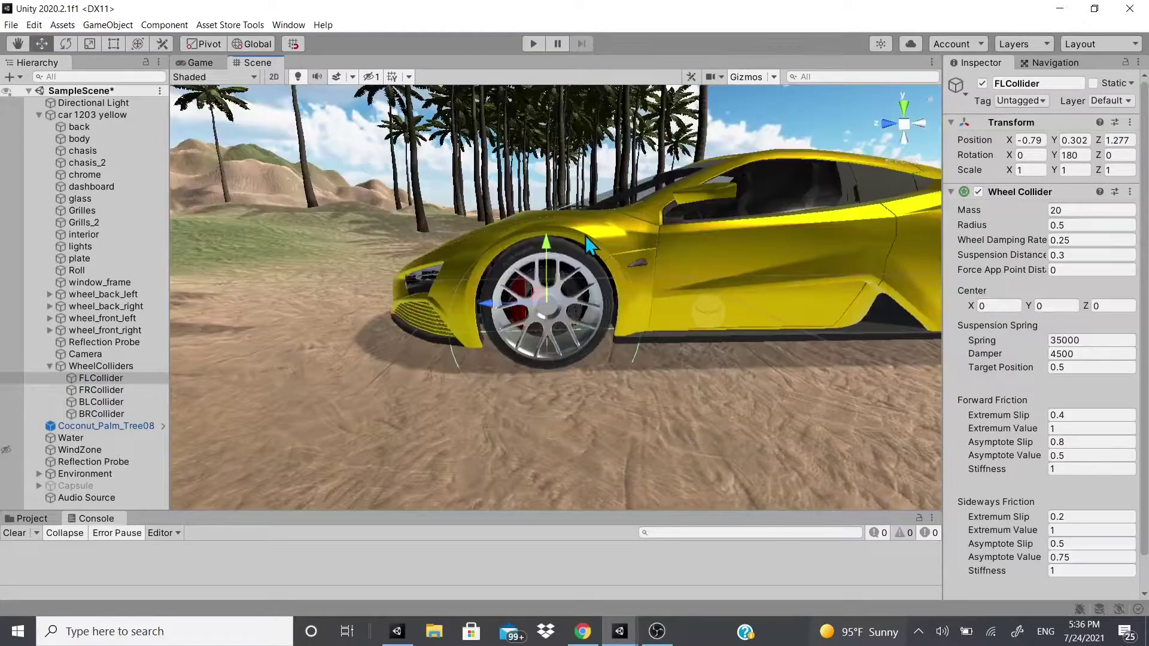
scroll(585, 235, "up", 3)
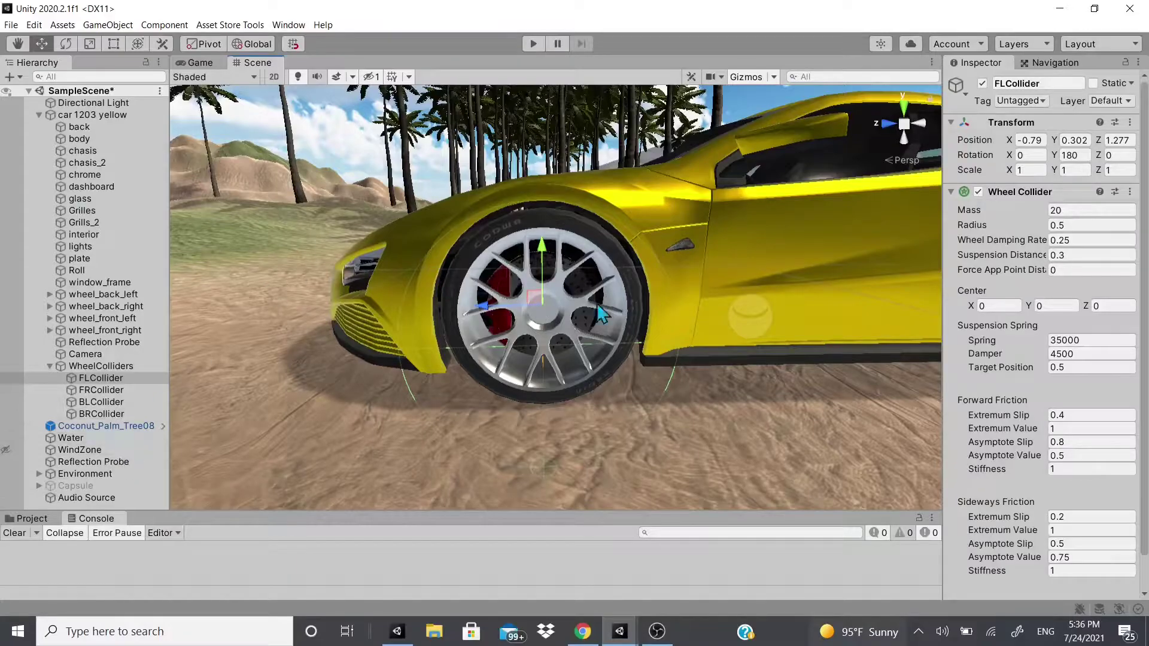
left_click(1075, 226)
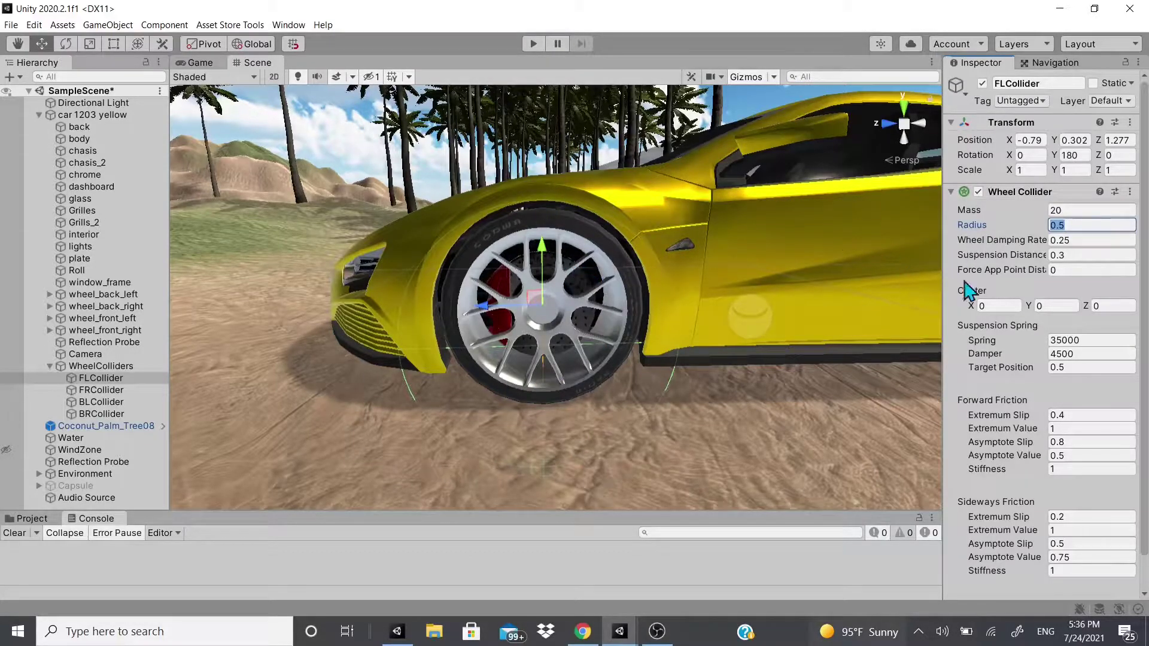
left_click_drag(1076, 225, 1054, 229)
type(".32")
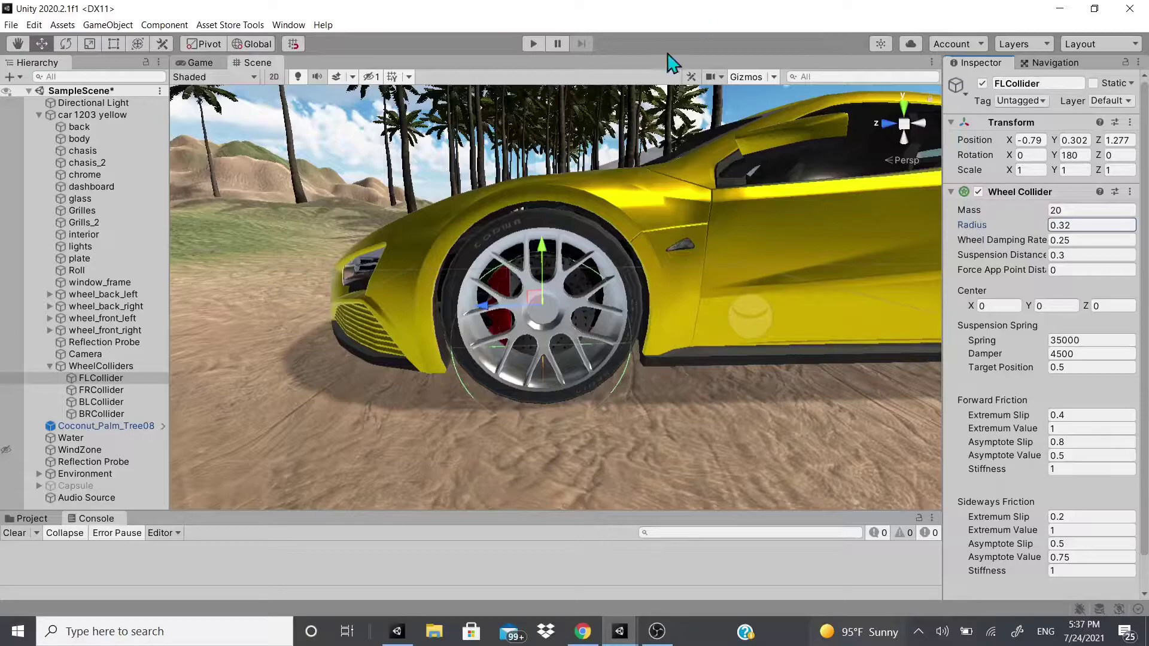
left_click_drag(554, 257, 562, 214)
left_click(564, 210)
left_click(550, 227)
key("ctrl+z")
key("ctrl+z")
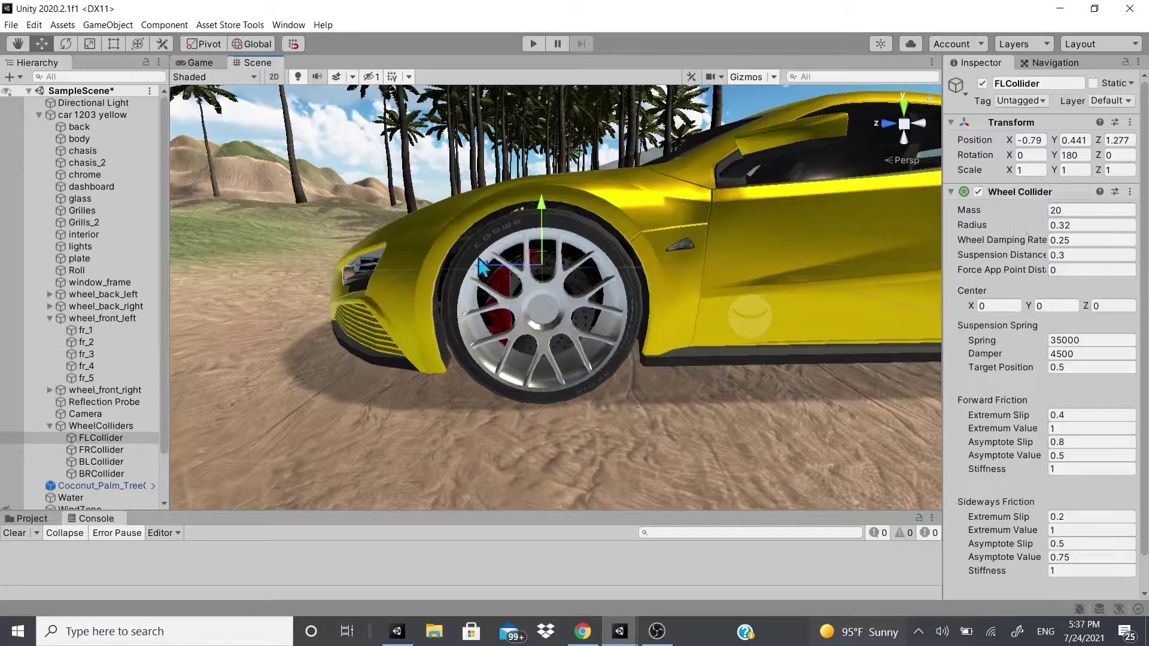
key("ctrl+z")
Step: Raise FLCollider over the front left wheel to a Y position of about 0.398
left_click_drag(542, 243, 551, 223)
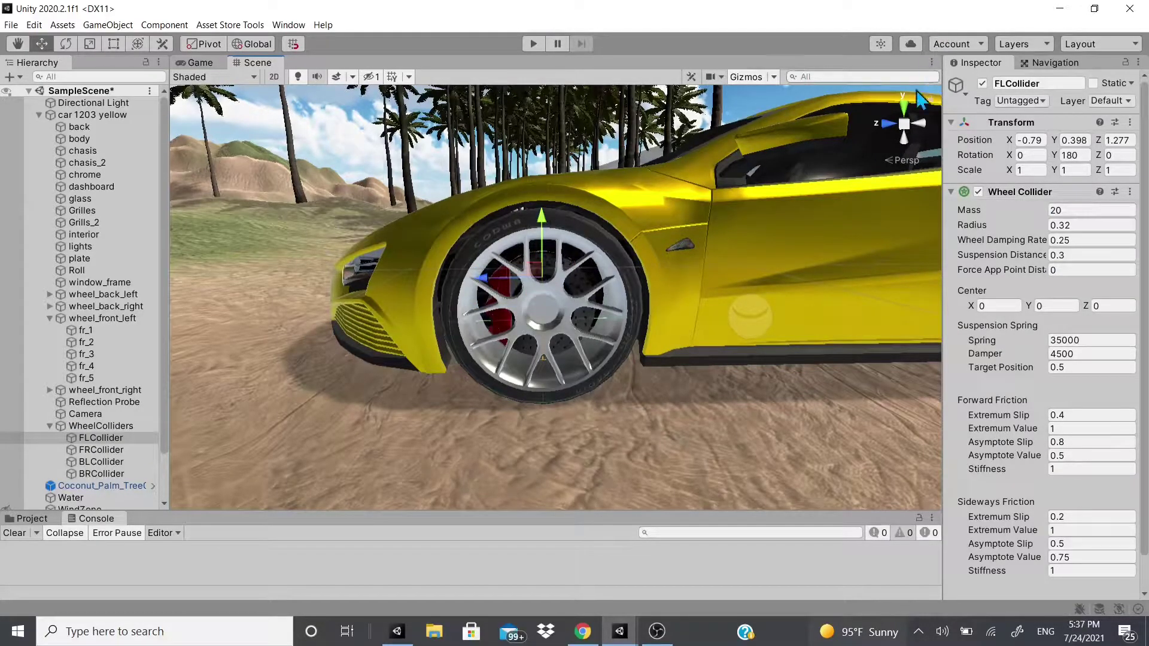
scroll(565, 229, "up", 3)
scroll(586, 214, "down", 5)
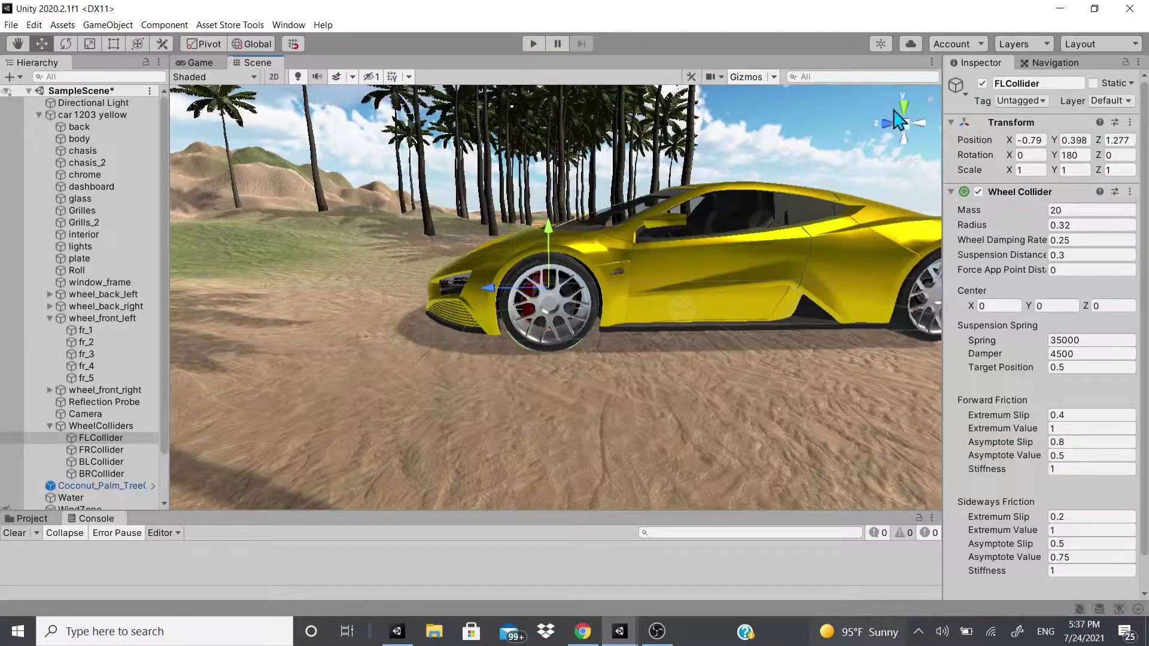
Step: Show the car in an orthographic left view and fine-tune FLCollider's height to a Y position of about 0.448
left_click(921, 128)
left_click(887, 125)
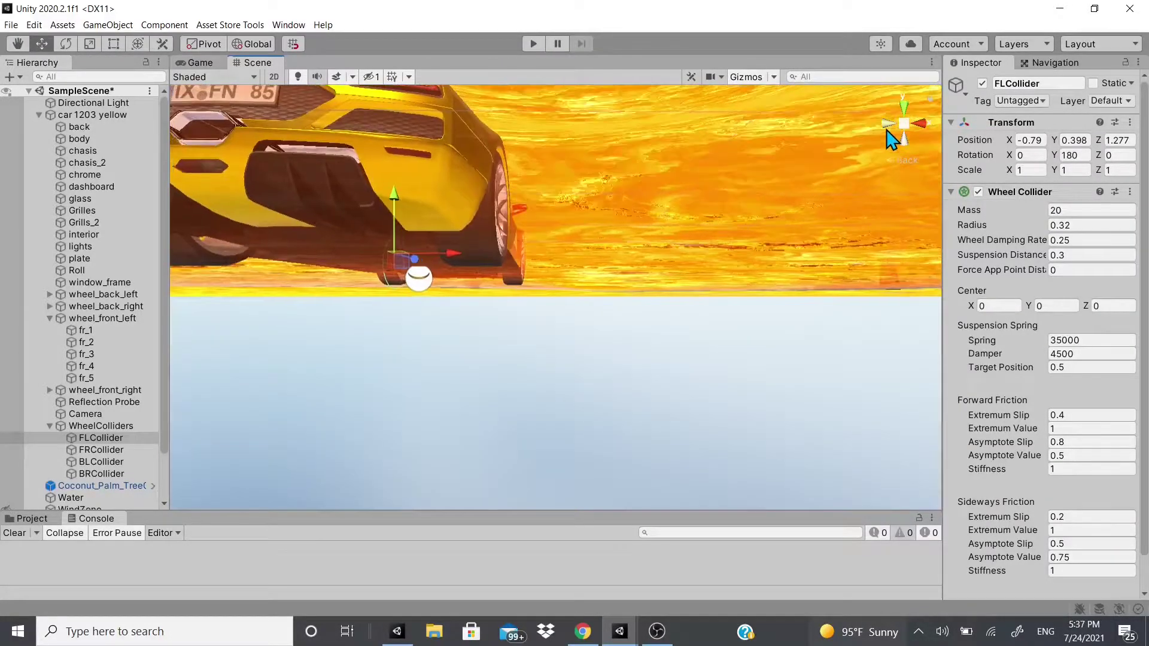
middle_click_drag(654, 233, 643, 327)
scroll(643, 327, "down", 4)
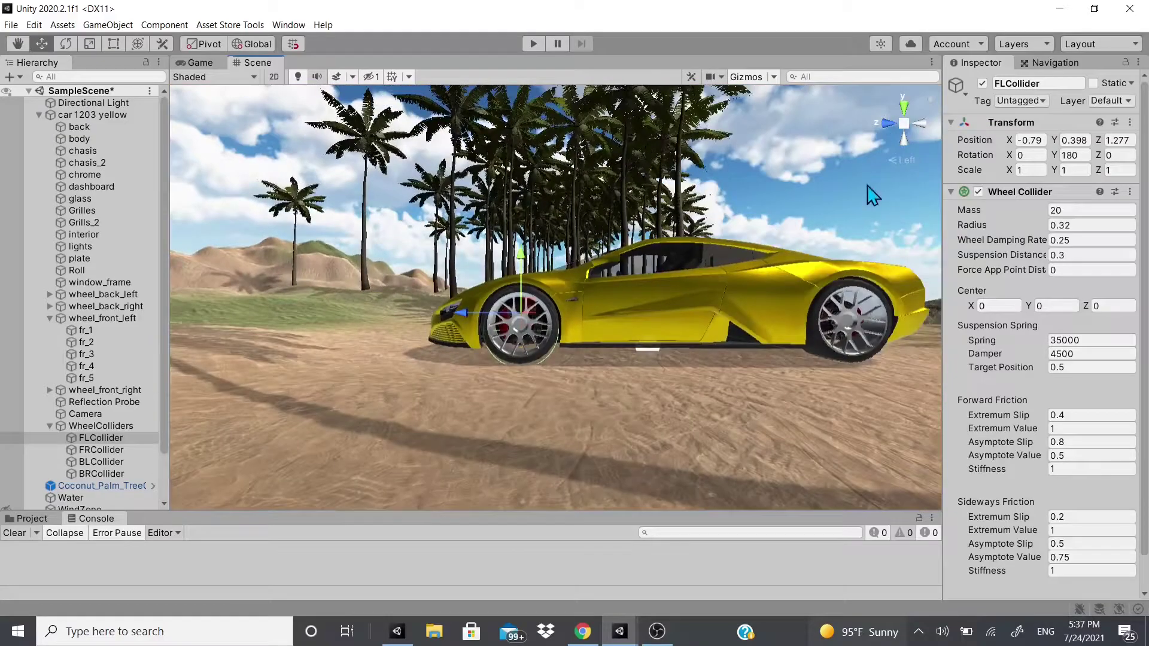
left_click(900, 161)
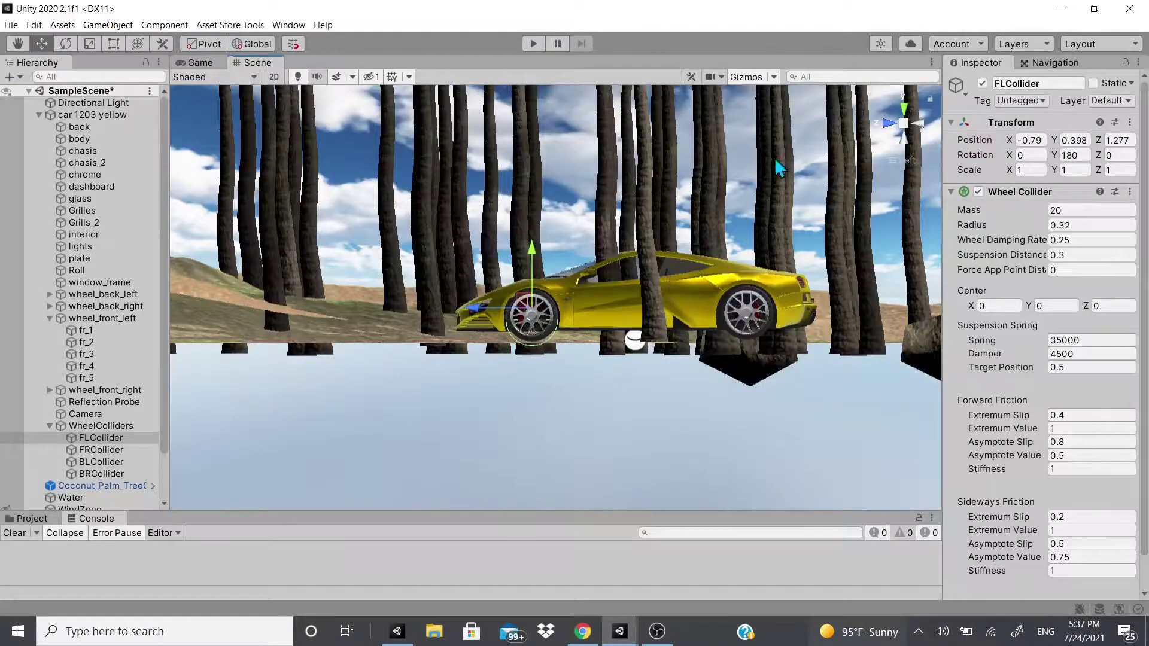
scroll(524, 349, "up", 10)
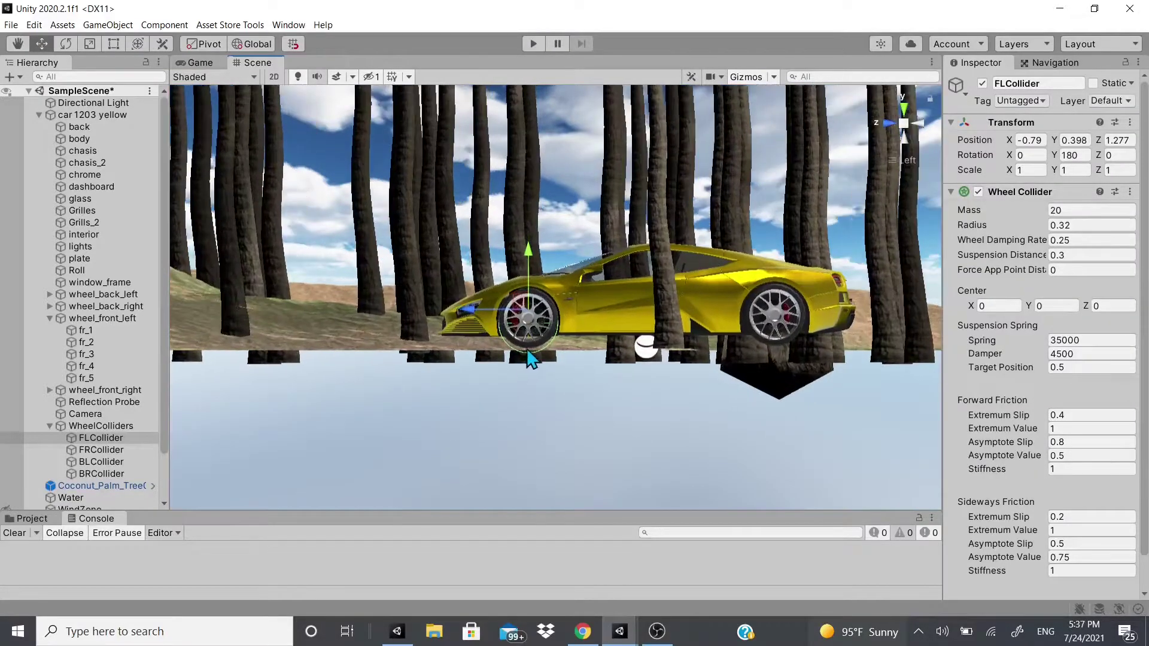
middle_click_drag(523, 335, 587, 343)
scroll(597, 303, "up", 4)
scroll(597, 303, "down", 3)
scroll(586, 342, "down", 2)
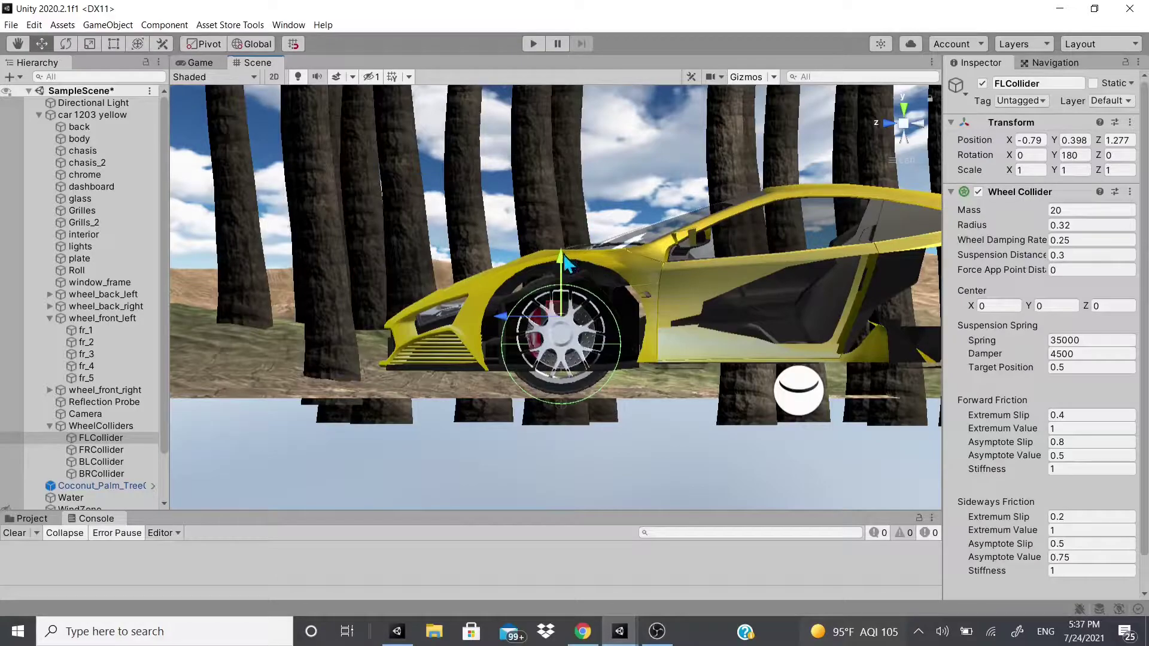
left_click_drag(563, 258, 565, 255)
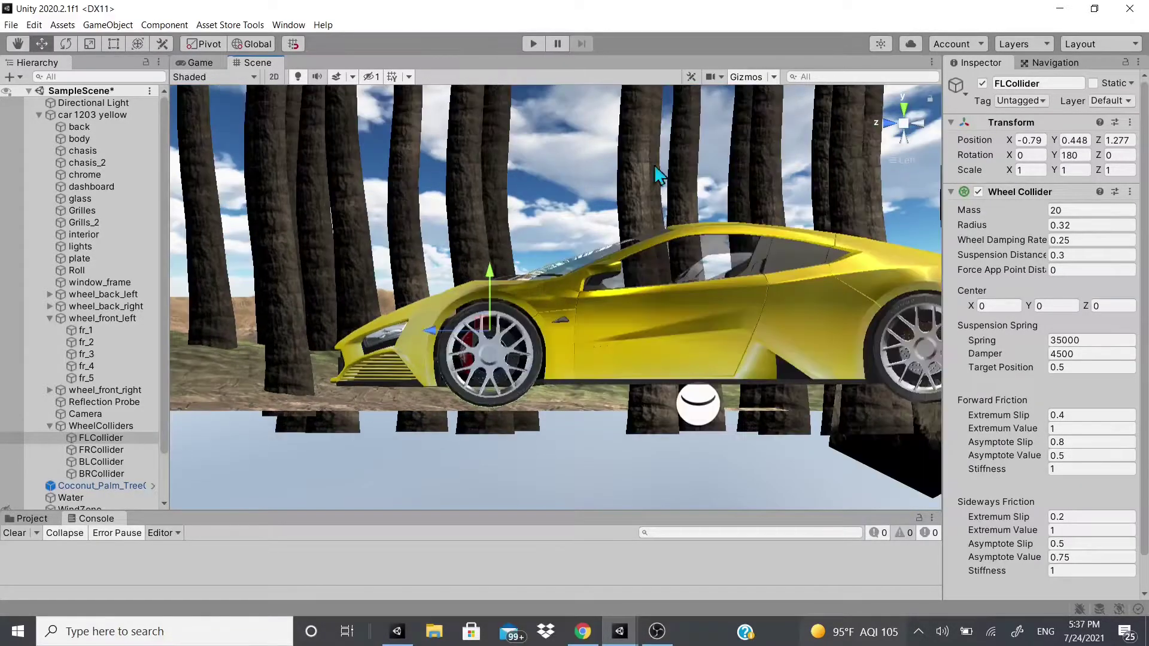
Step: Set the Wheel Collider radius of FRCollider, BLCollider and BRCollider together to 0.32
left_click(91, 451)
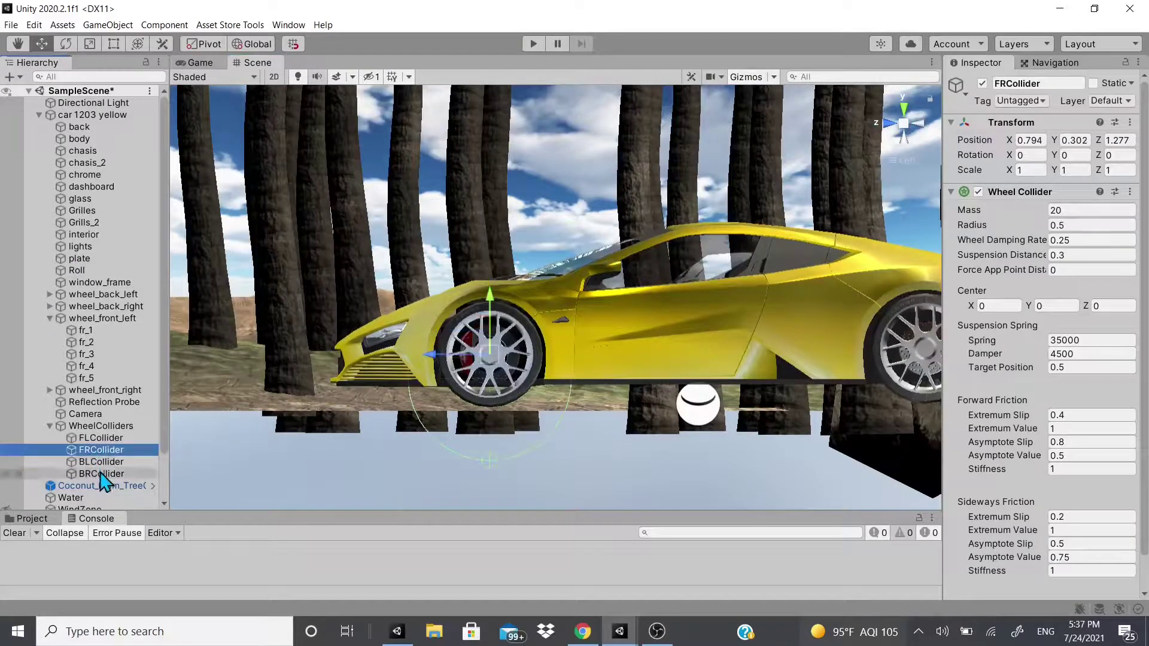
left_click(101, 474, "shift")
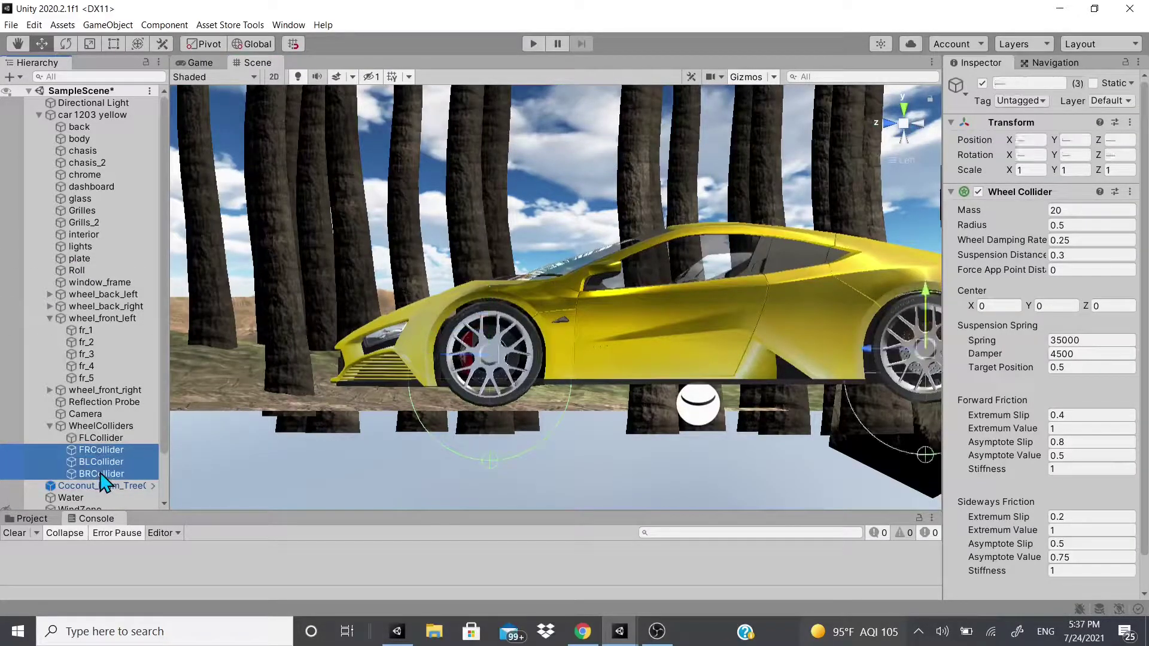
left_click(1109, 226)
type("0.32")
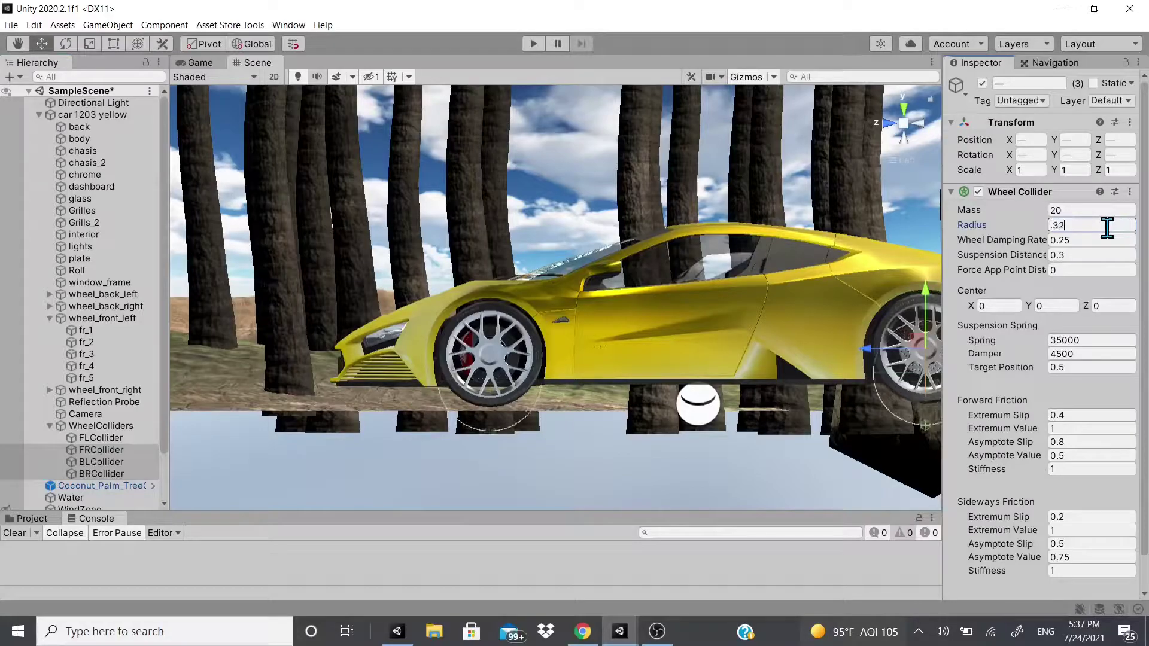
Step: Raise BLCollider to a Y position of about 0.474 so its circle lines up with the back left wheel
double_click(99, 450)
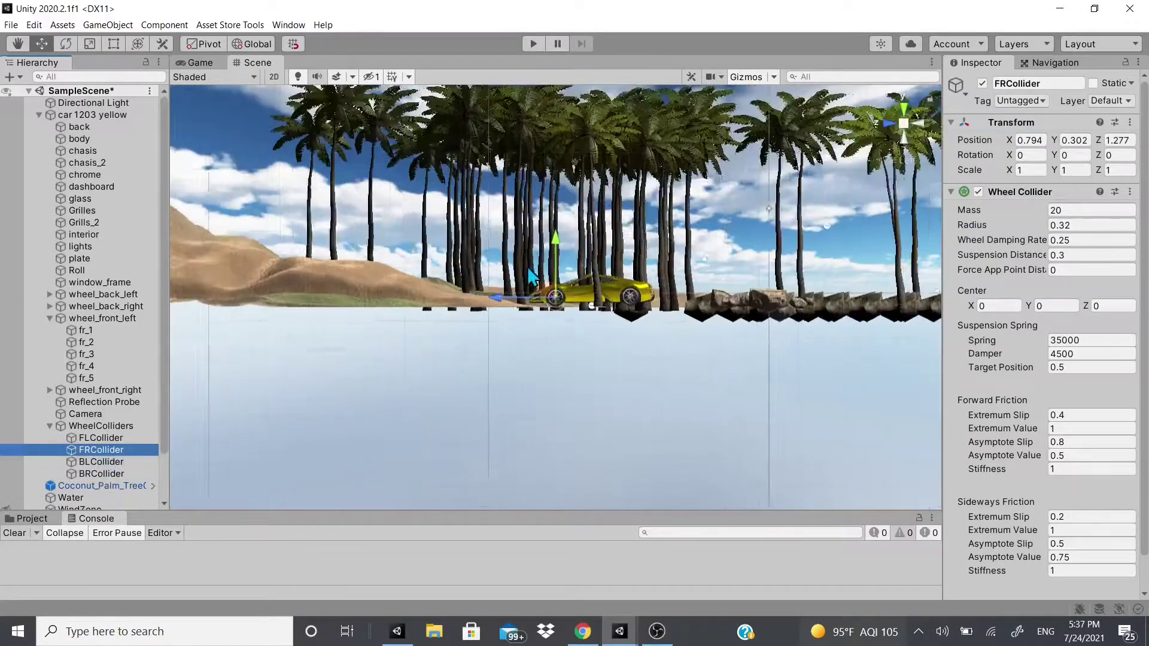
double_click(100, 462)
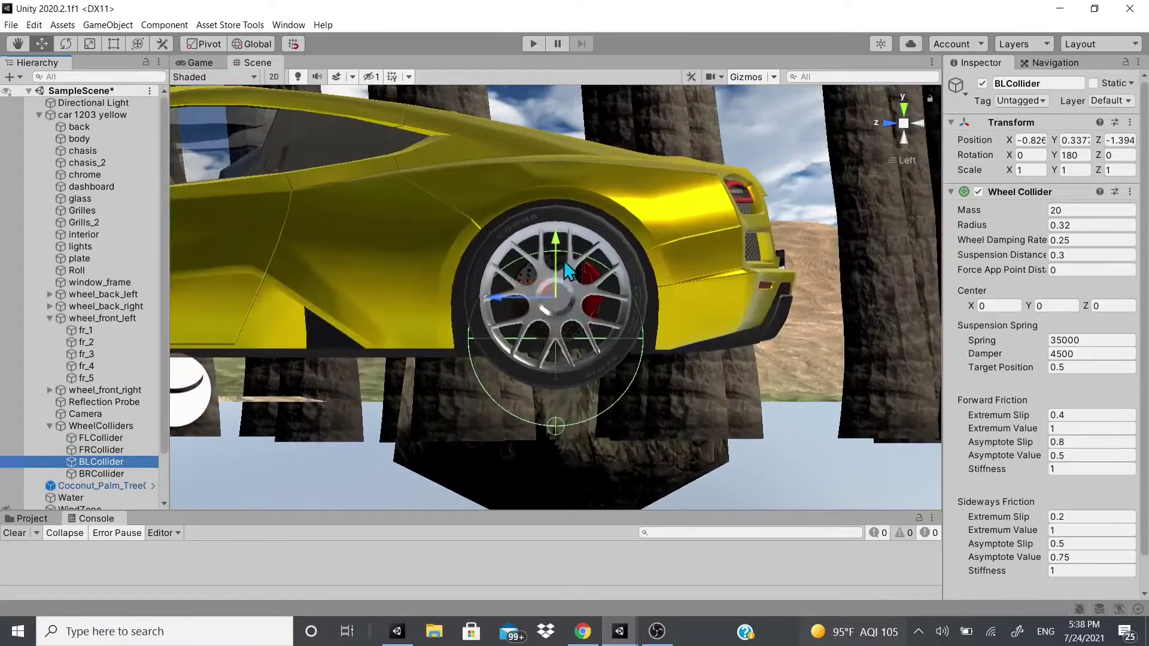
left_click_drag(563, 260, 566, 209)
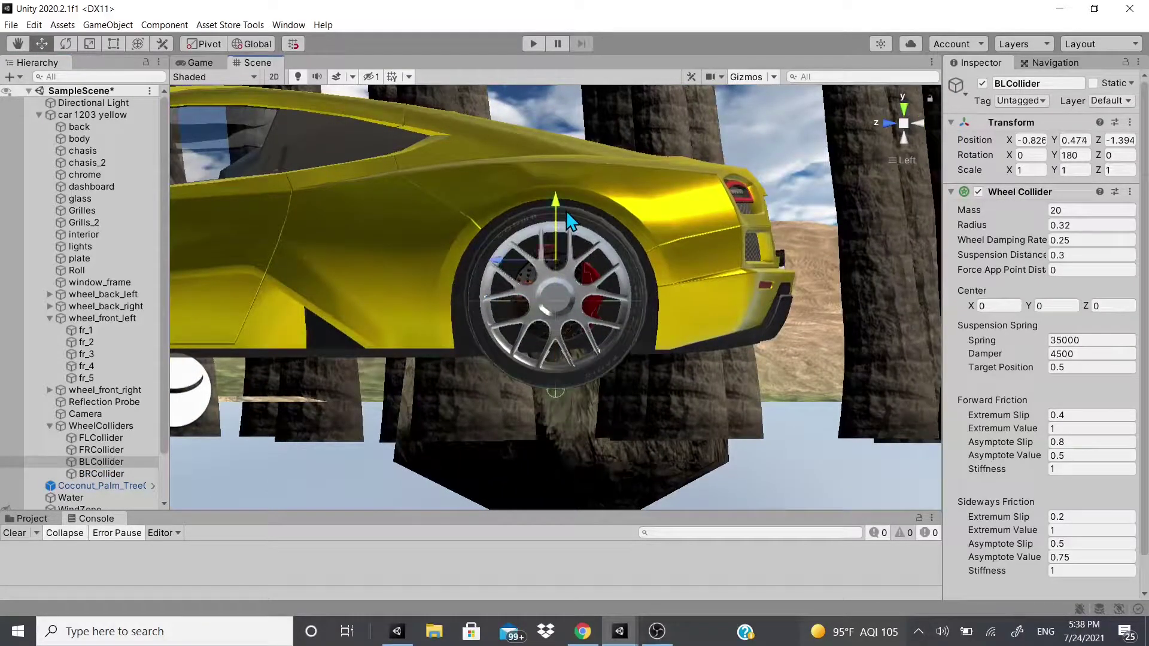
Step: In the orthographic right view, raise BRCollider to line up with the back right wheel and FRCollider to a Y position of about 0.449
left_click(917, 126)
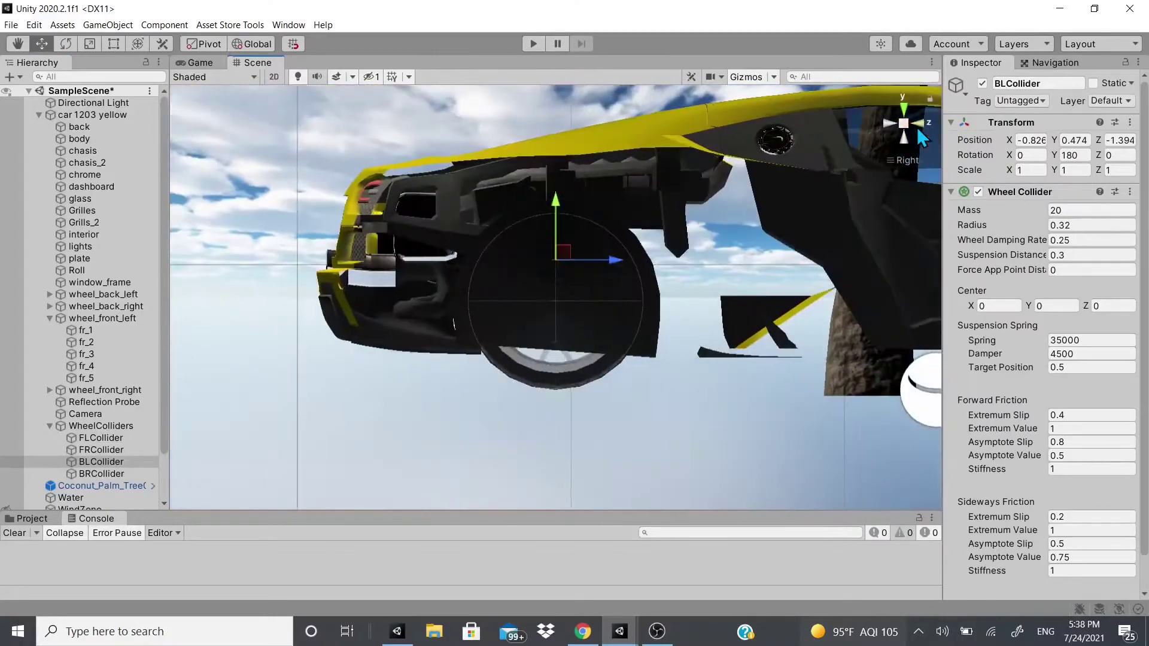
left_click(117, 449)
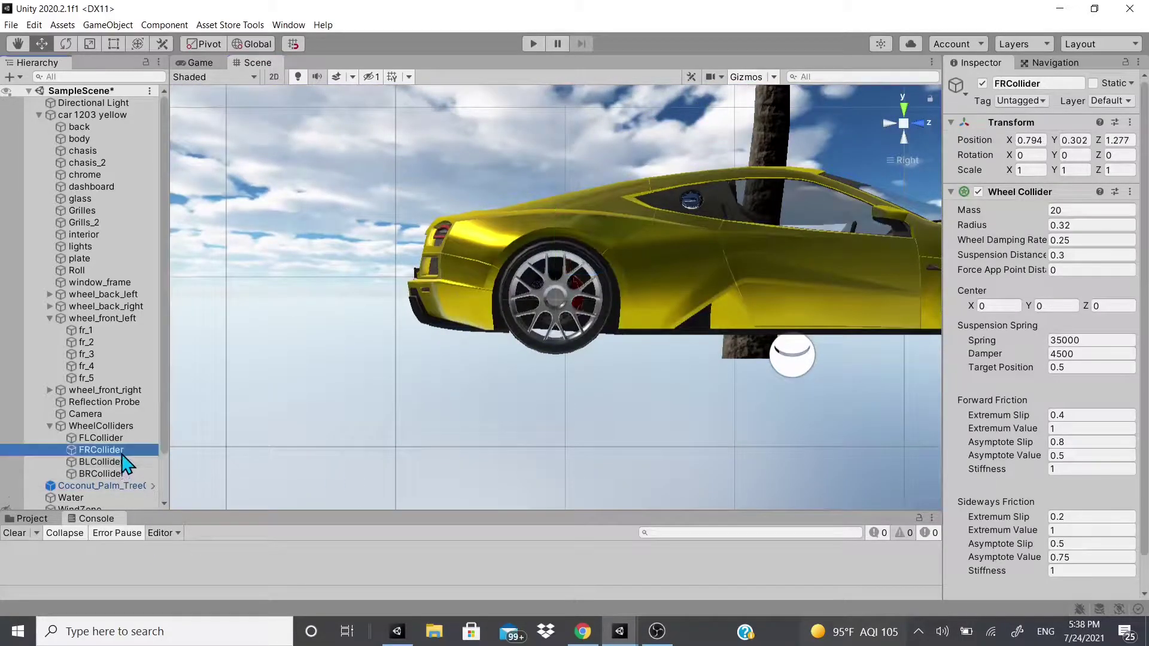
left_click(117, 473)
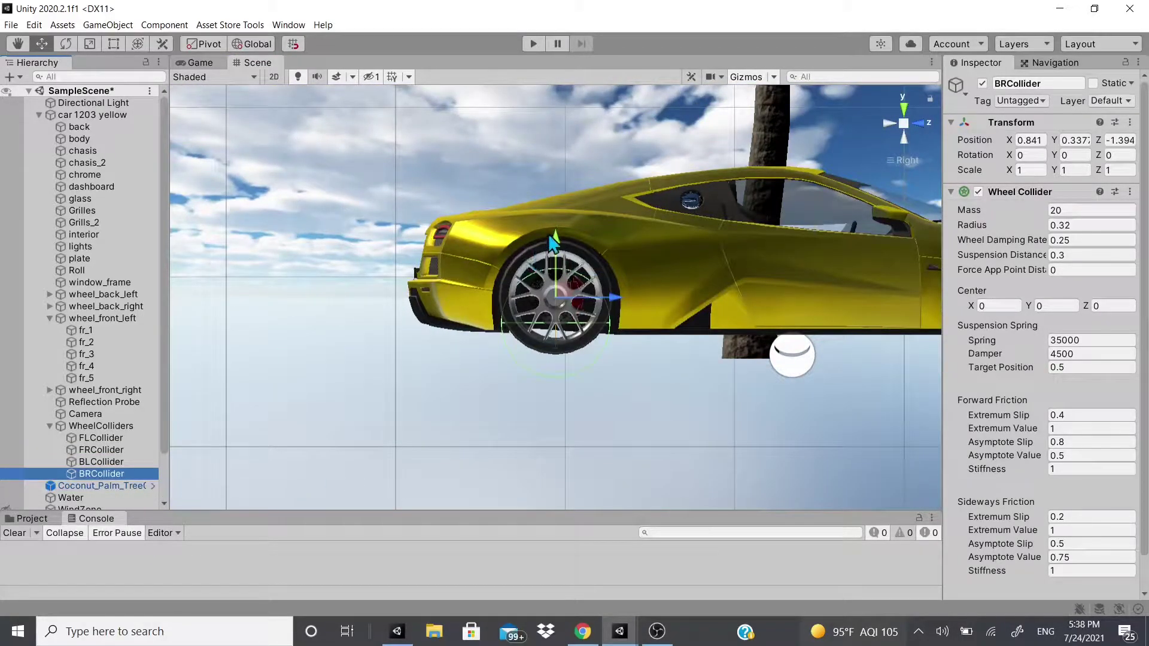
left_click_drag(552, 238, 562, 213)
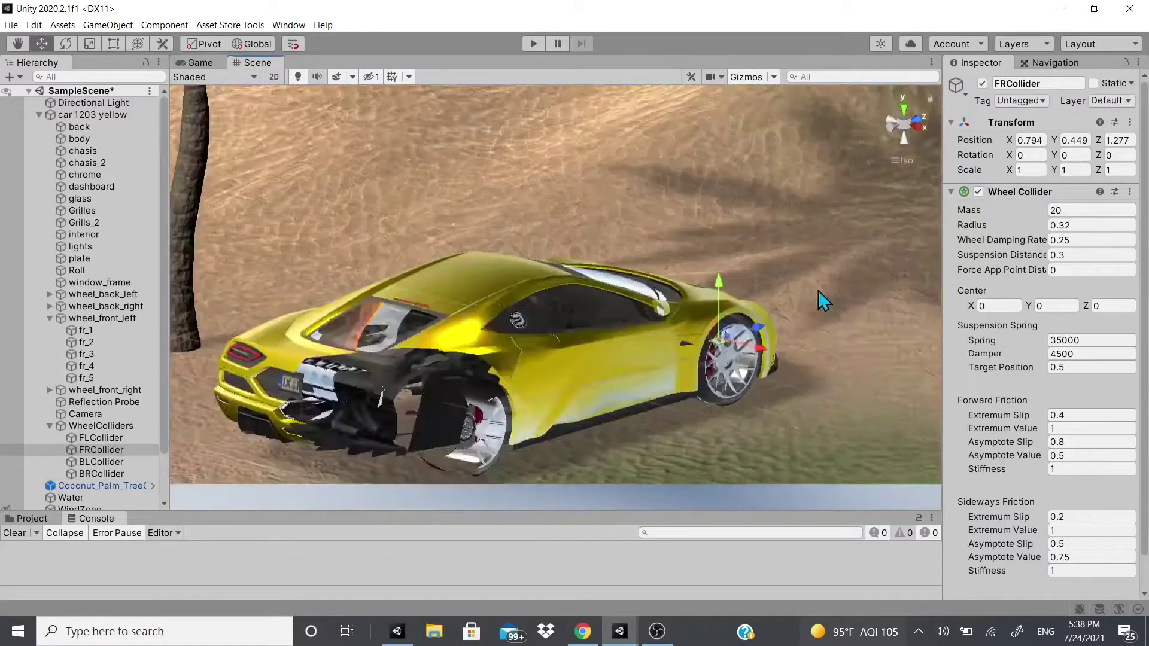
Step: Return the Scene view to perspective with the whole car in sight, and test-run the scene briefly in Play mode
right_click_drag(817, 289, 1038, 323)
right_click_drag(694, 268, 941, 203)
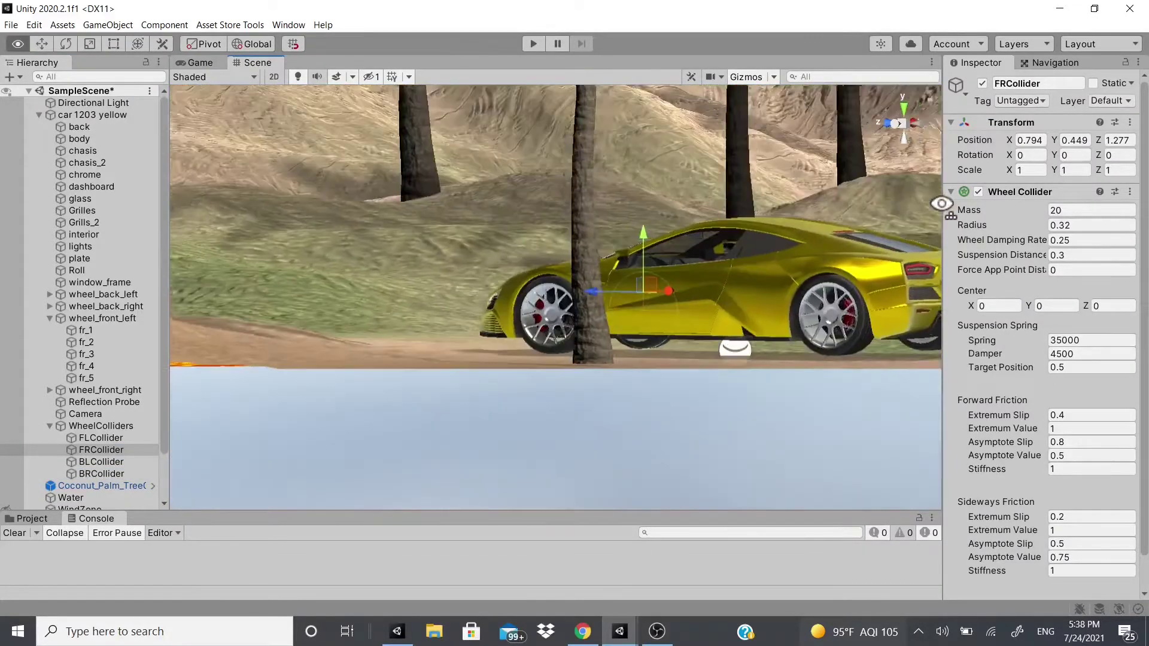
left_click_drag(941, 204, 875, 201, "alt")
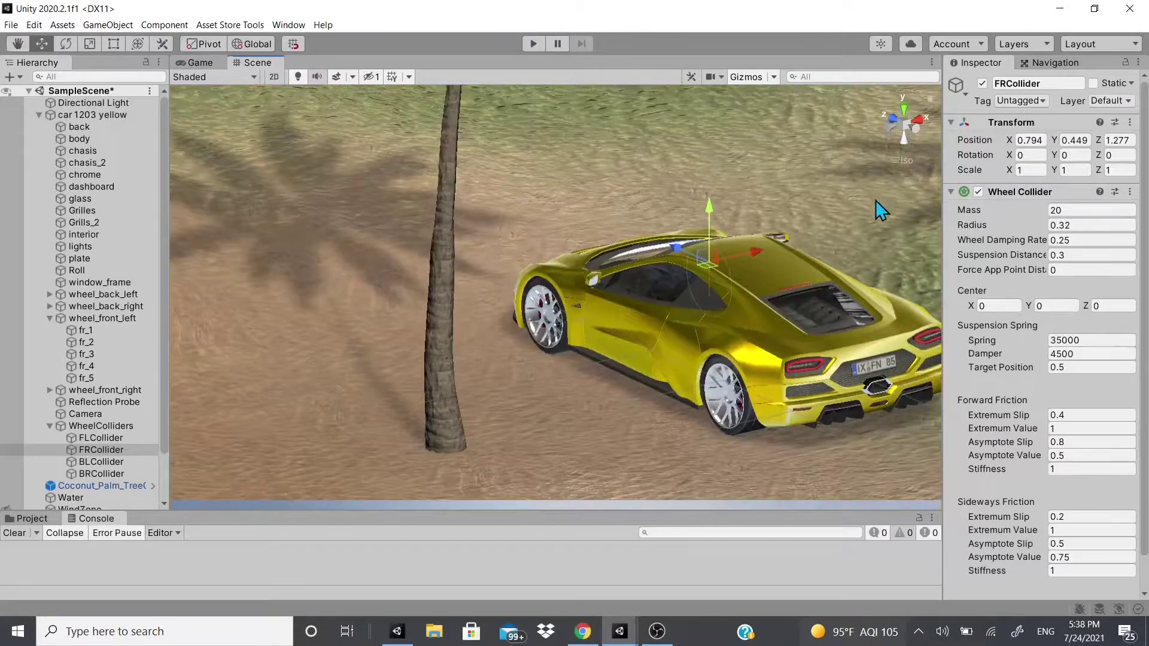
left_click(904, 161)
left_click_drag(712, 257, 920, 190, "alt")
left_click_drag(593, 387, 538, 344, "alt")
middle_click_drag(539, 345, 485, 388)
scroll(486, 388, "down", 5)
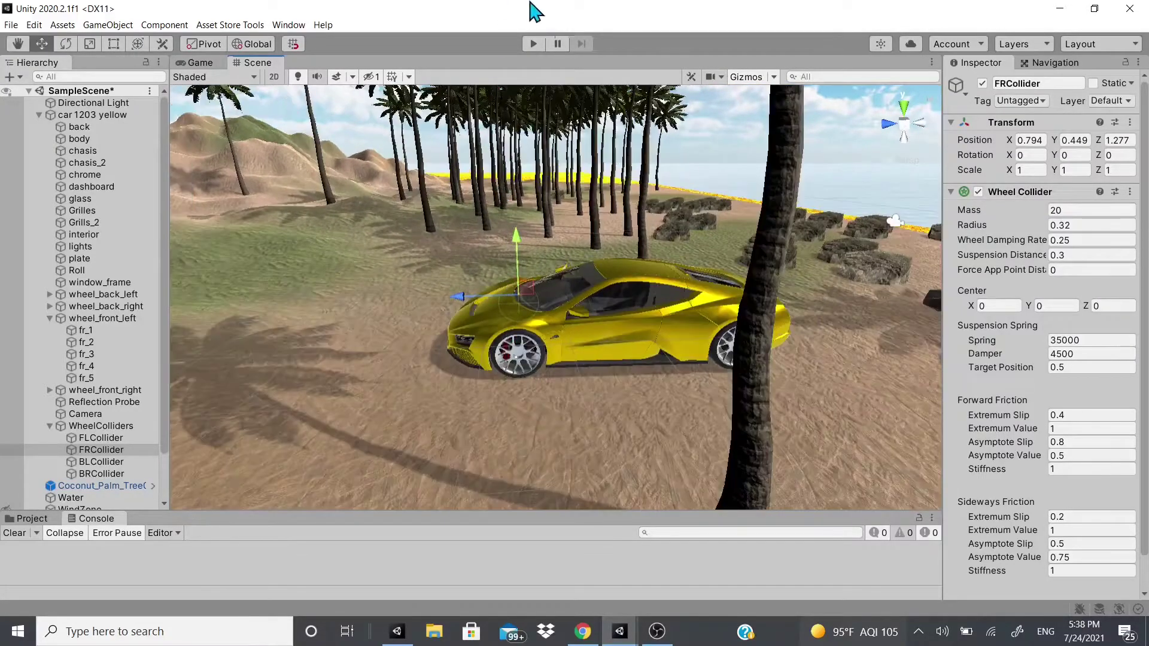
left_click(531, 44)
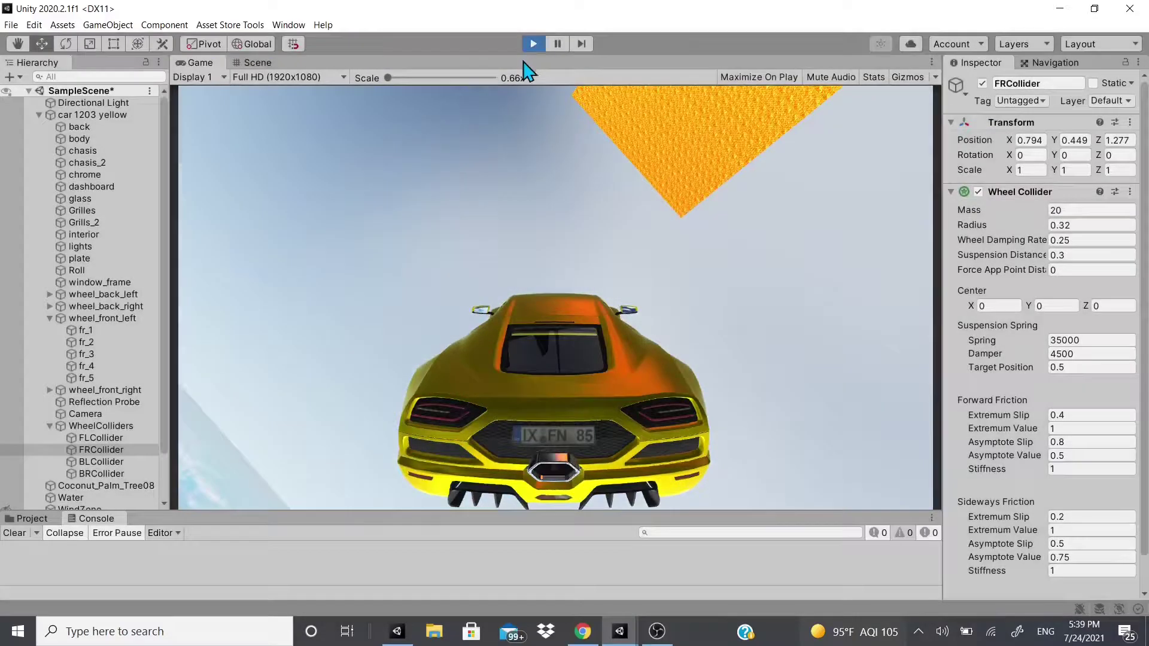
left_click(530, 44)
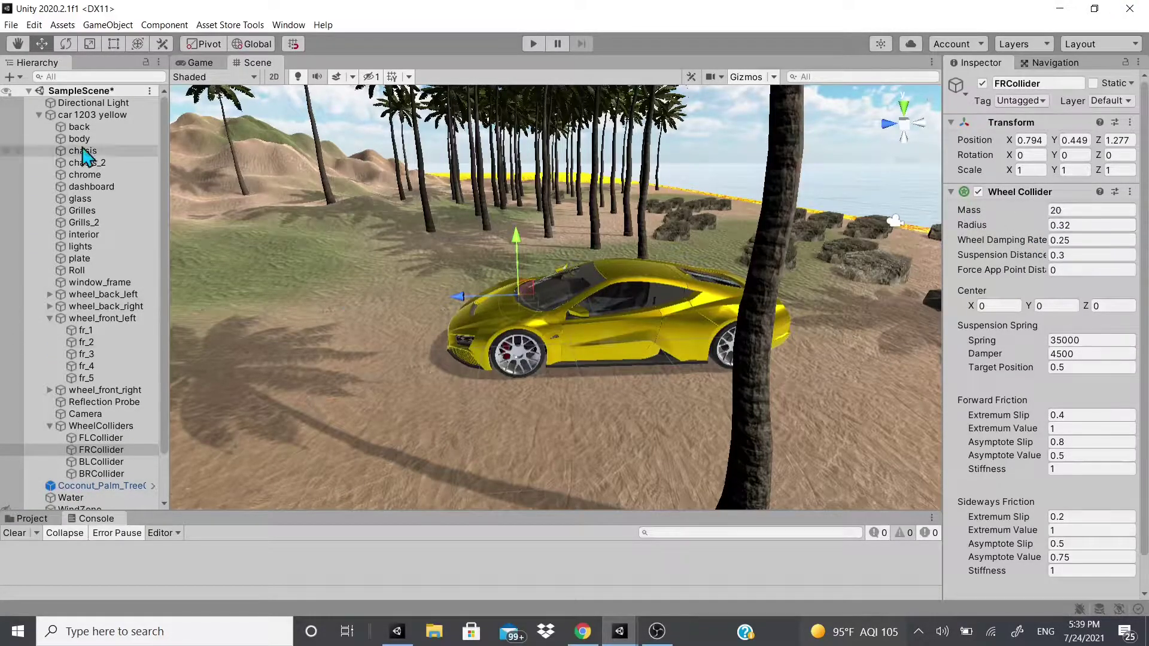
Step: Set the Rigidbody mass of the parent object car 1203 yellow to 1000
left_click(90, 115)
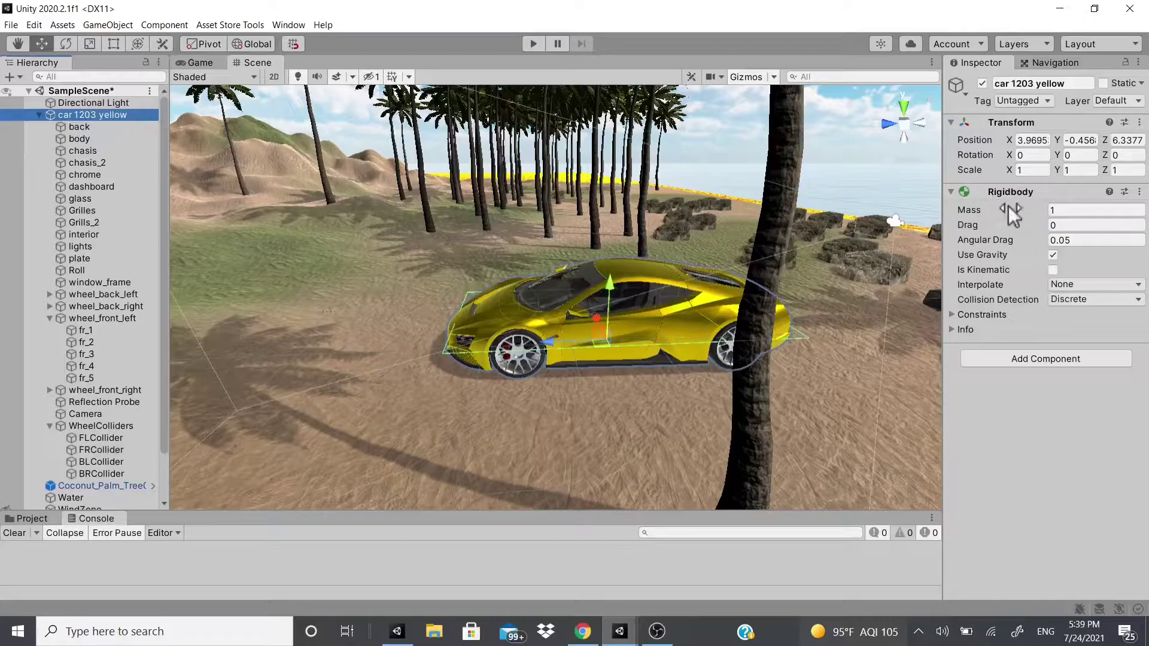
left_click(1071, 210)
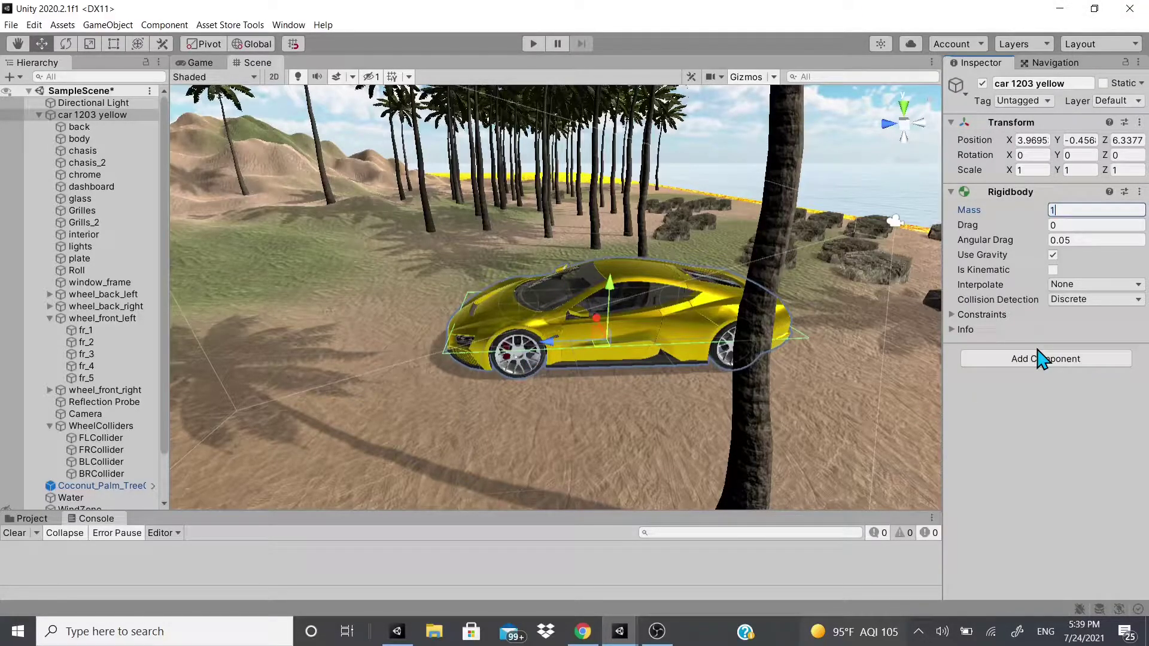
type("000")
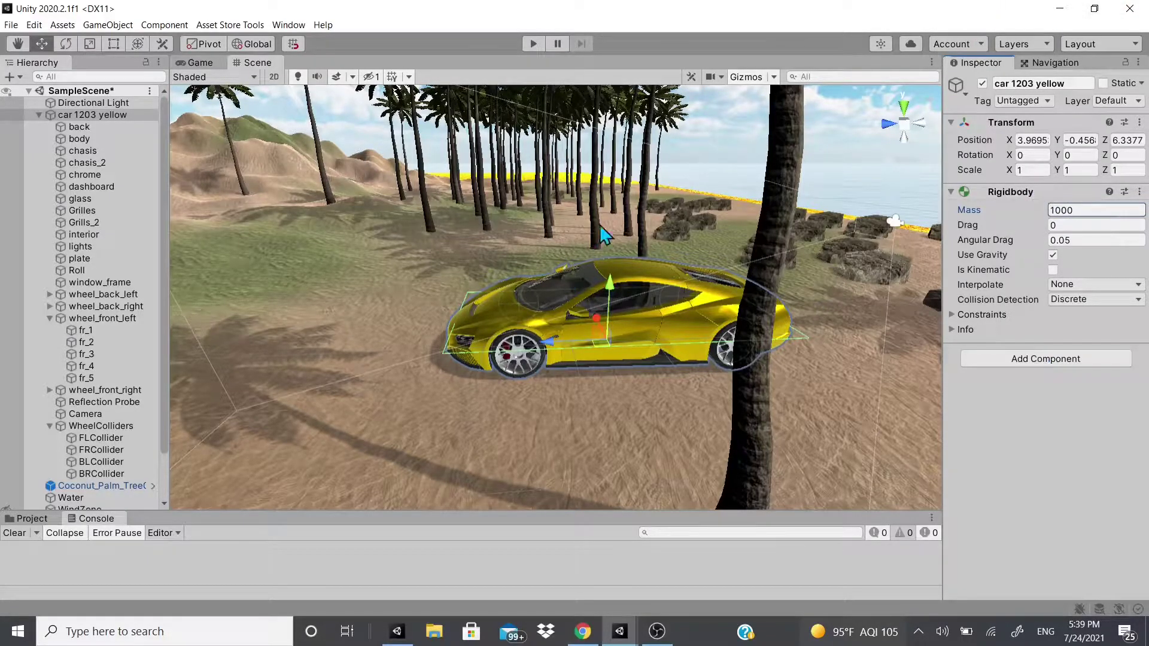
Step: Run the scene in Play mode and examine how the car's wheels rest on the ground up close in the Scene view
left_click(533, 44)
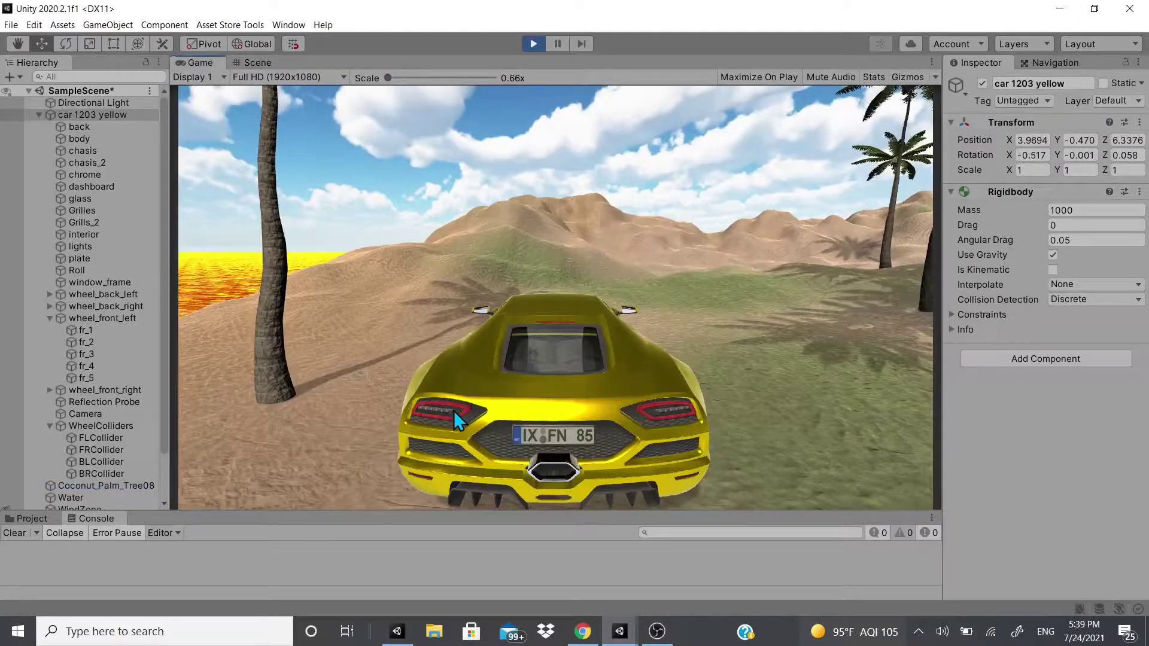
left_click(257, 63)
scroll(501, 229, "up", 5)
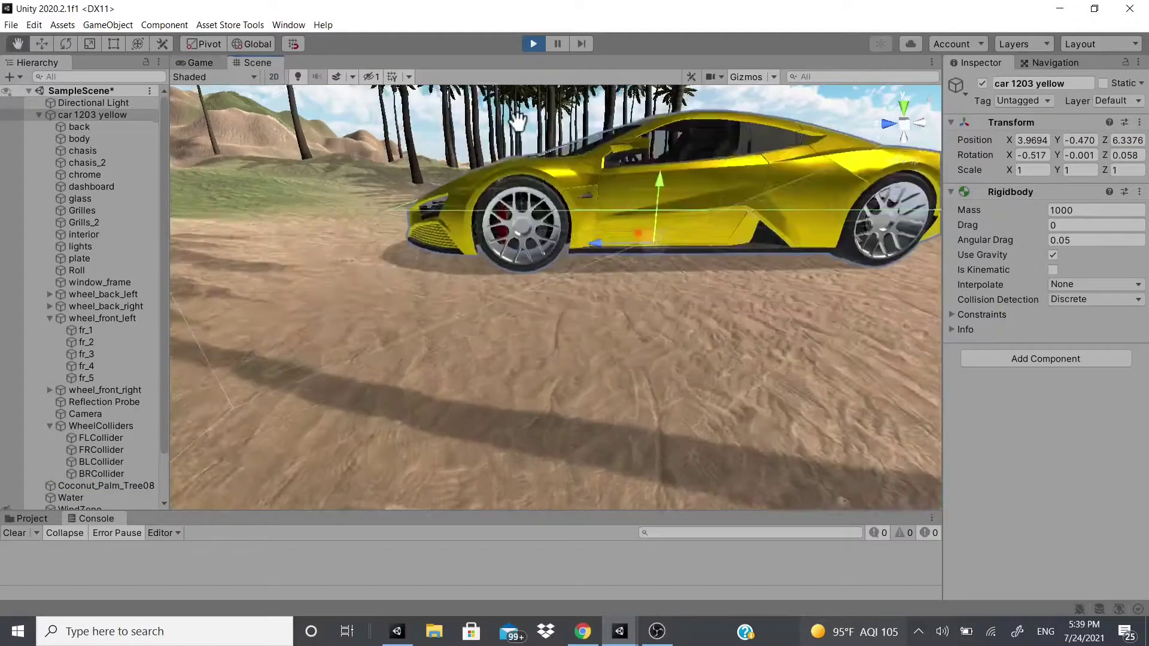